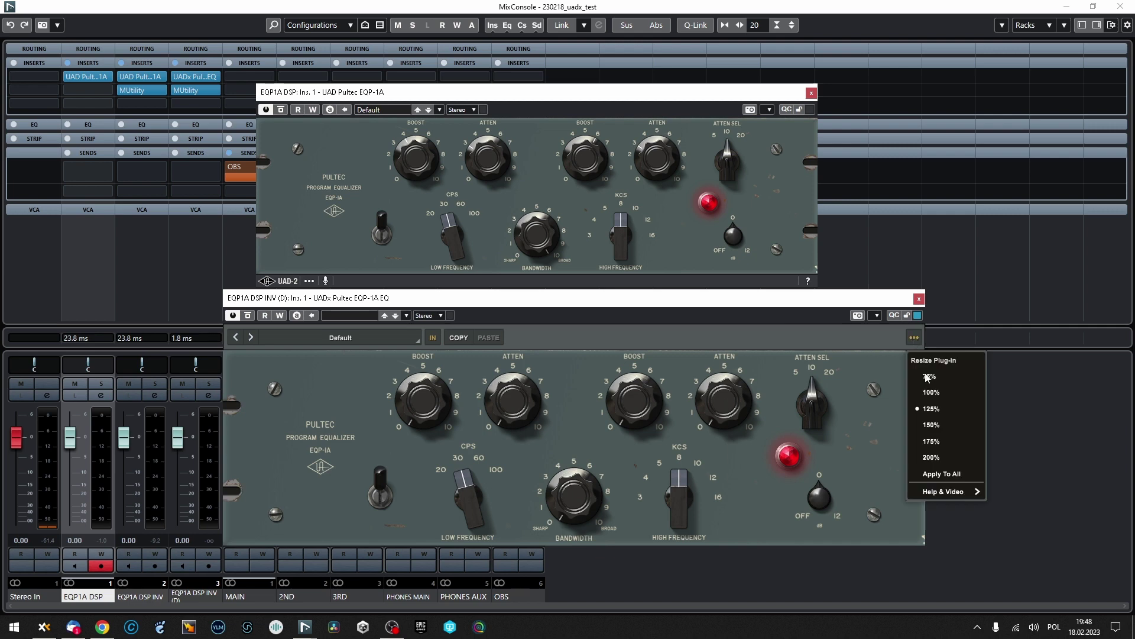
Step: Resize the UADx Pultec EQP-1A EQ window to 100%, line it up beneath the UAD Pultec EQP-1A for comparison, and close both
{"action": "left_click", "coordinate": [928, 424]}
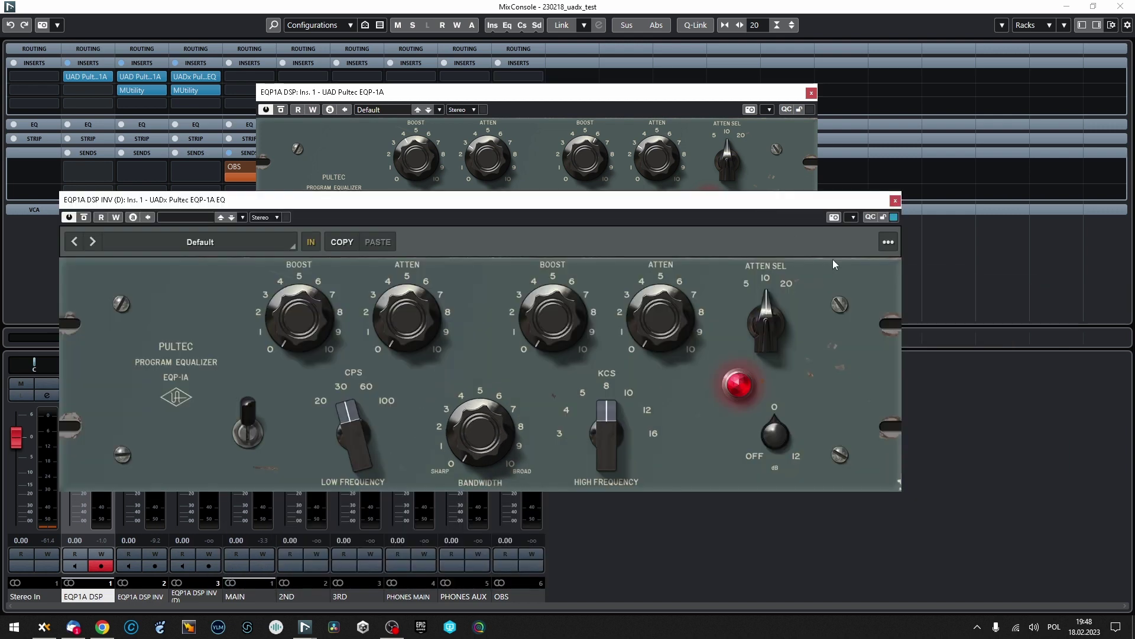
{"action": "left_click", "coordinate": [888, 242]}
{"action": "left_click", "coordinate": [893, 307]}
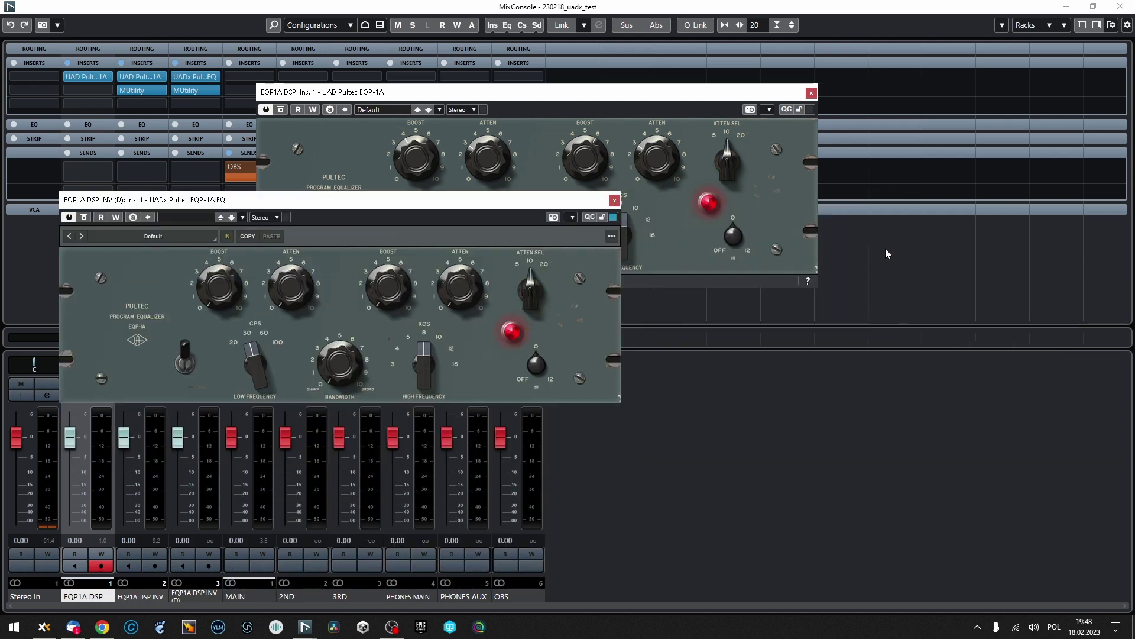
{"action": "left_click_drag", "start_coordinate": [473, 201], "coordinate": [649, 316]}
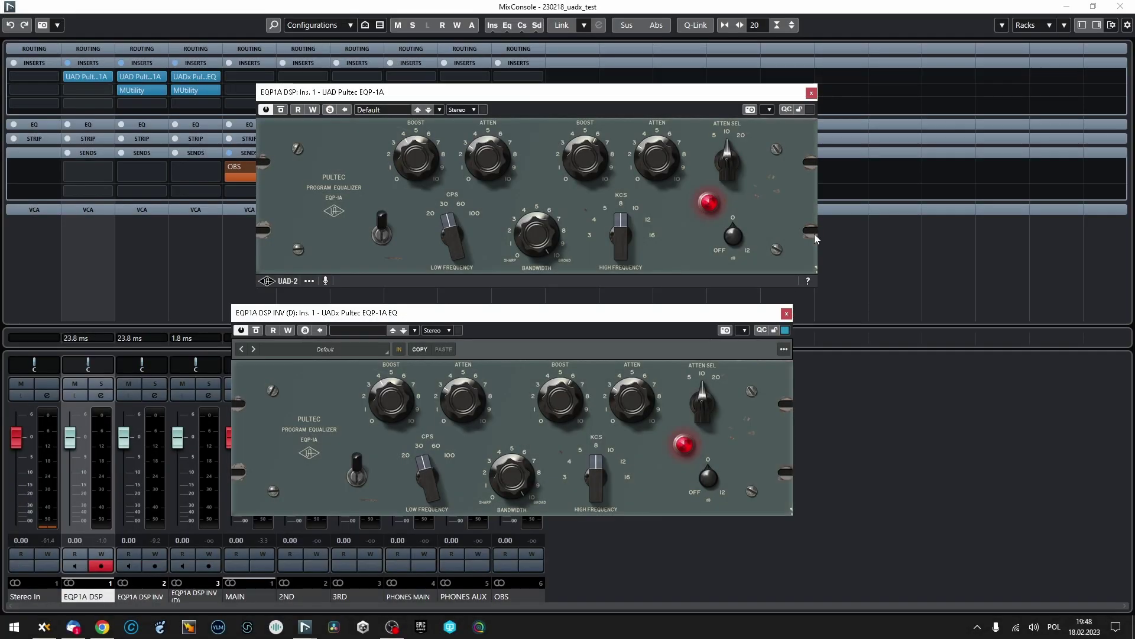
{"action": "left_click", "coordinate": [811, 93]}
{"action": "left_click", "coordinate": [786, 313]}
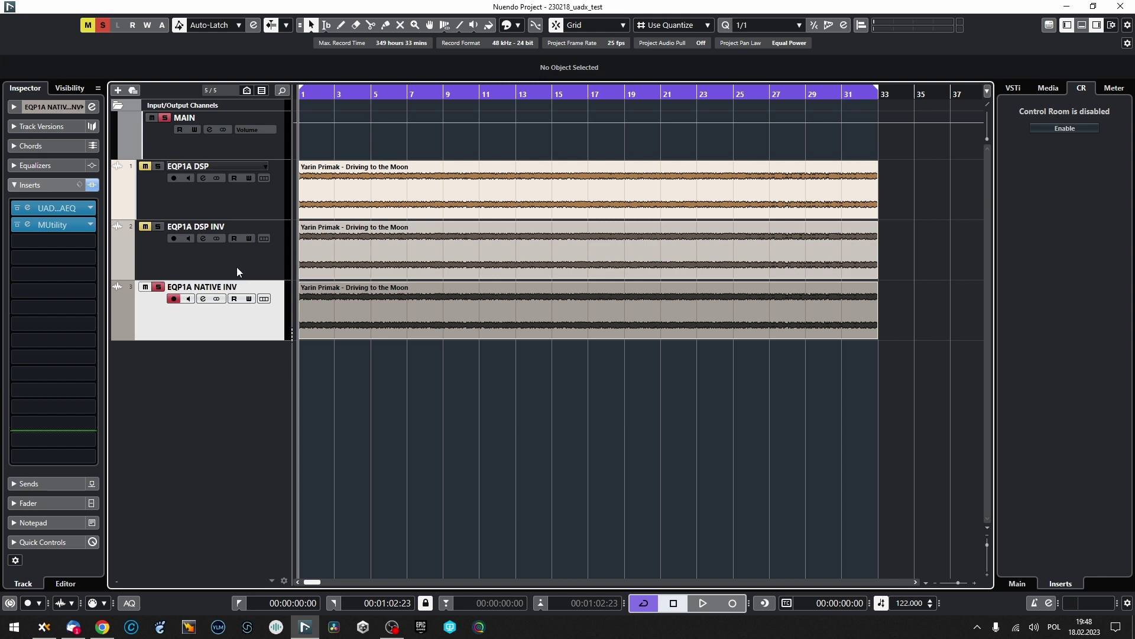
Step: Play the soloed EQP1A DSP track, and unmute and solo EQP1A NATIVE INV alongside it for the null test
{"action": "left_click", "coordinate": [267, 213]}
{"action": "key", "text": "space"}
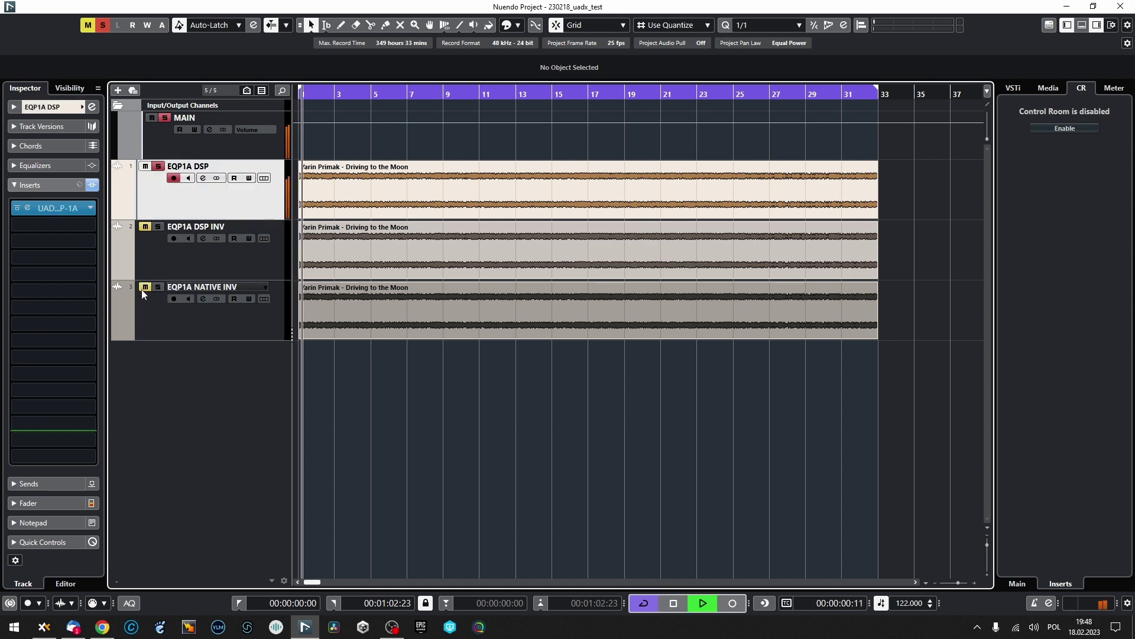
{"action": "left_click", "coordinate": [145, 287]}
{"action": "left_click", "coordinate": [158, 287]}
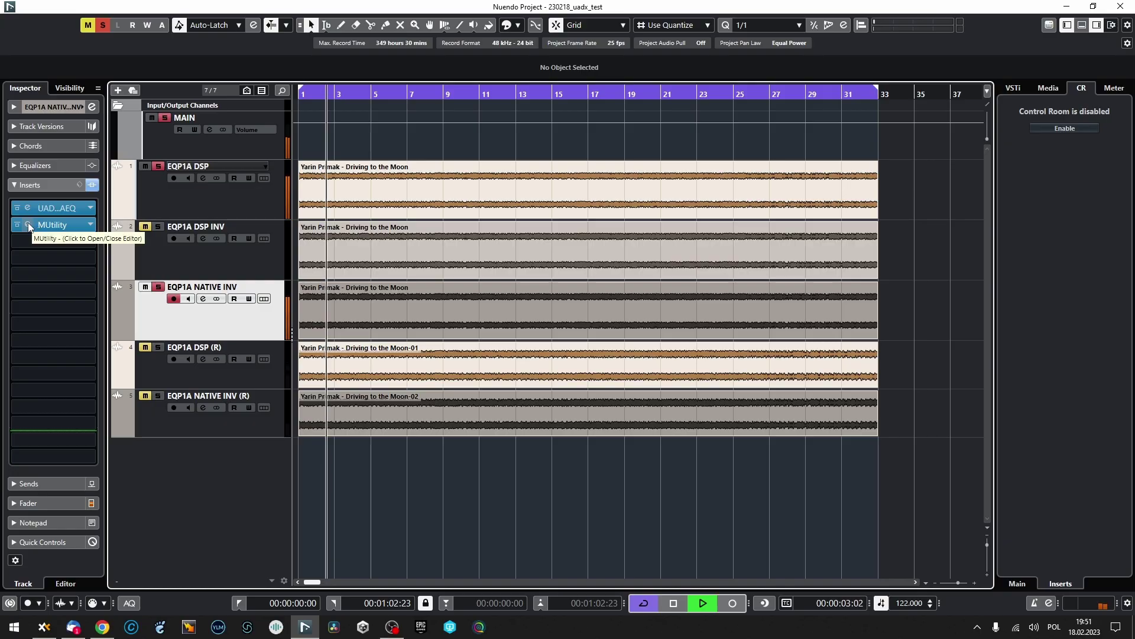
Step: Check the MUtility and UADx Pultec EQP-1A EQ inserts of the EQP1A NATIVE INV track during playback
{"action": "left_click", "coordinate": [35, 224]}
{"action": "left_click", "coordinate": [33, 221]}
{"action": "left_click", "coordinate": [38, 208]}
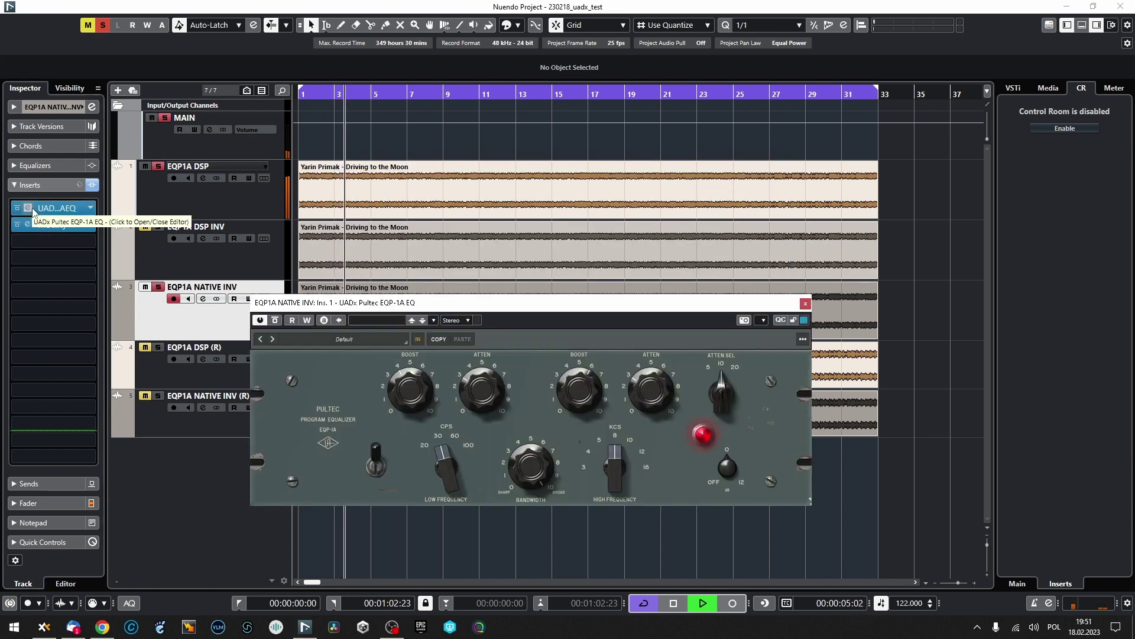
{"action": "left_click", "coordinate": [33, 211]}
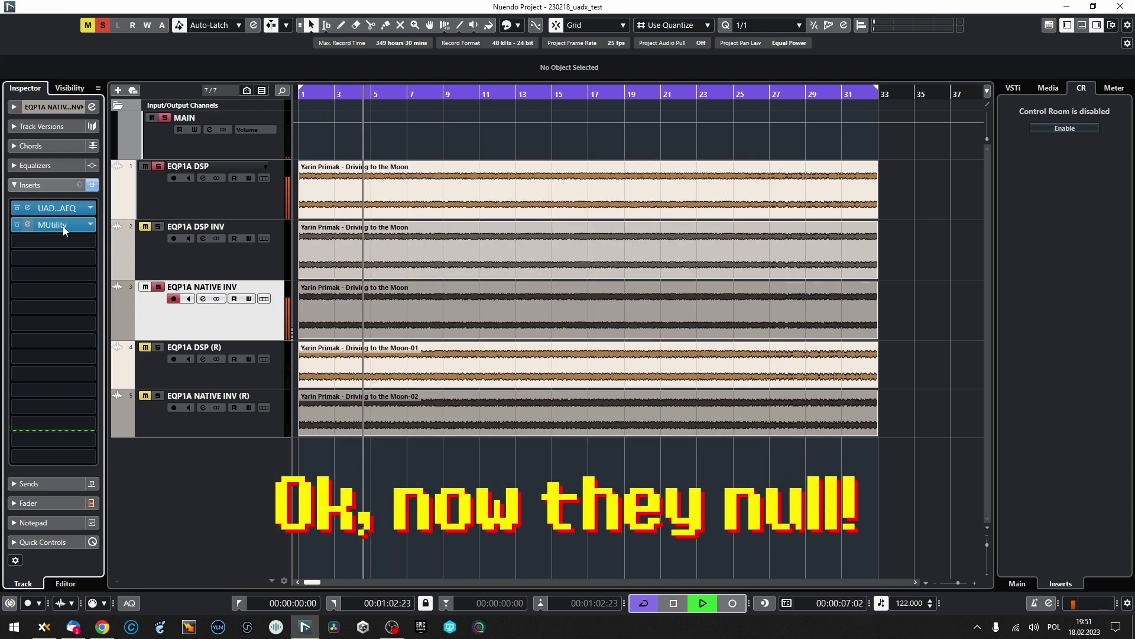
{"action": "left_click", "coordinate": [29, 209]}
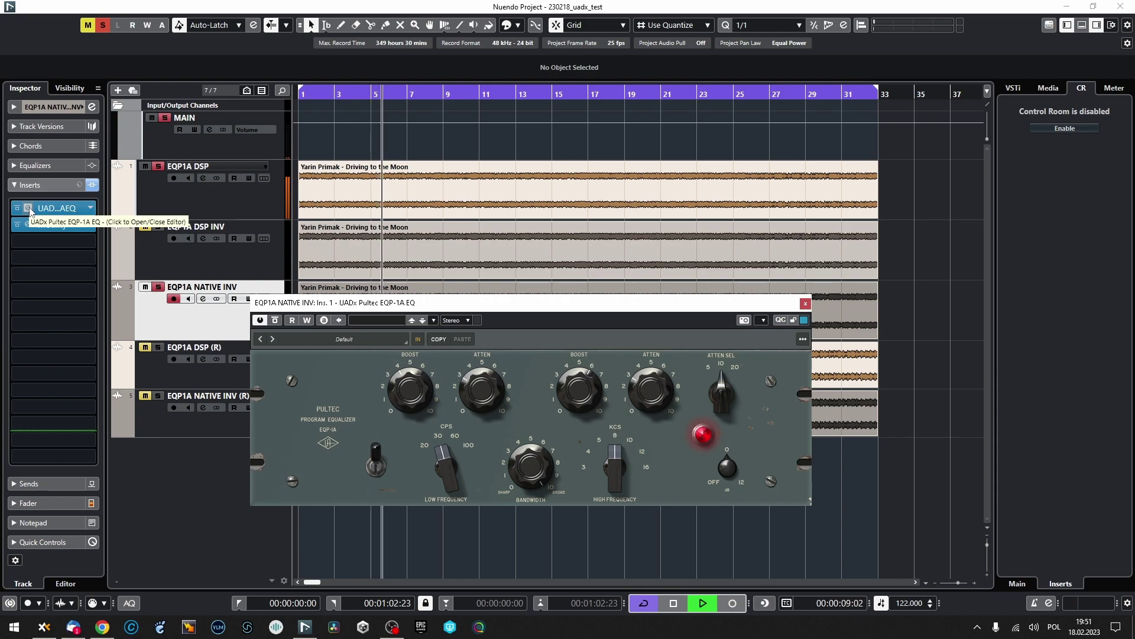
{"action": "left_click", "coordinate": [30, 209]}
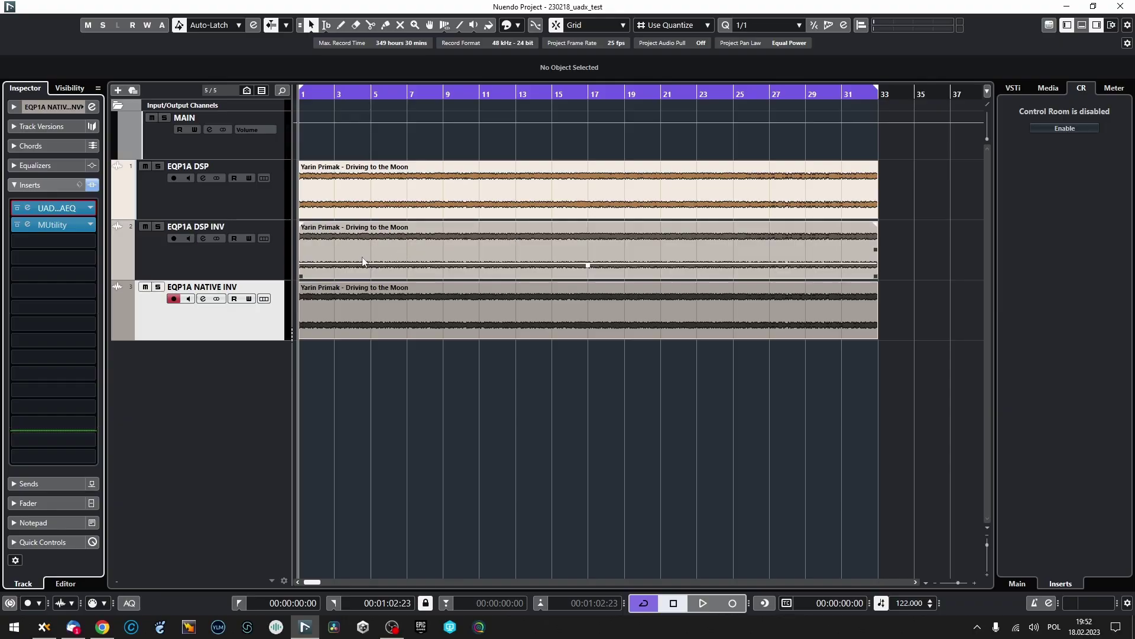
Step: Remove the EQP1A DSP INV and EQP1A NATIVE INV tracks from the project
{"action": "left_click", "coordinate": [260, 269]}
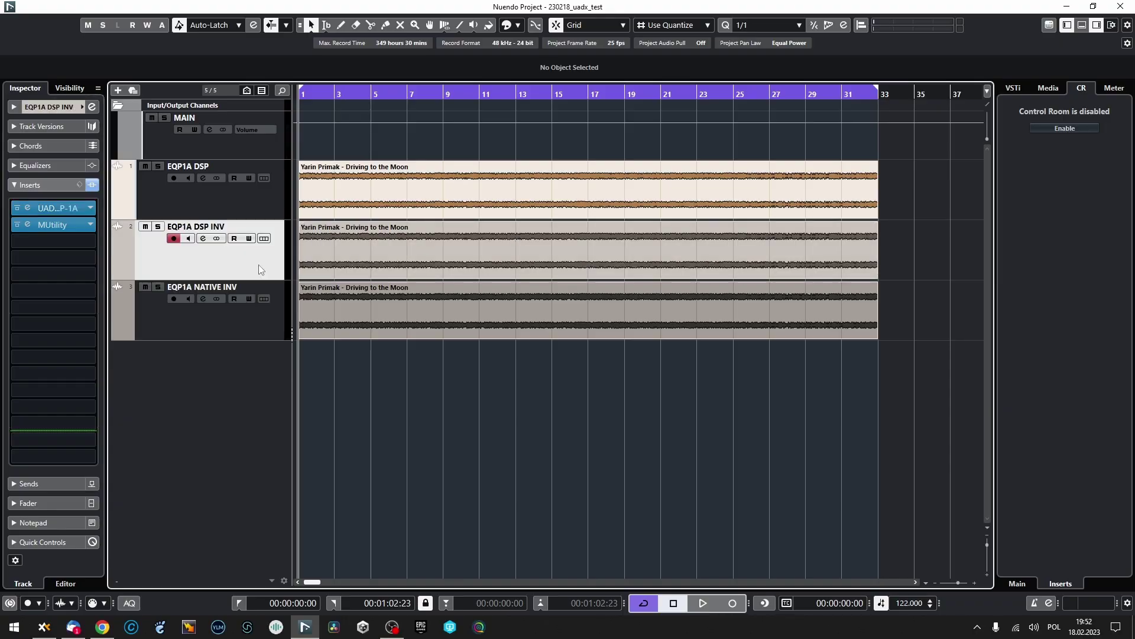
{"action": "right_click", "coordinate": [267, 313]}
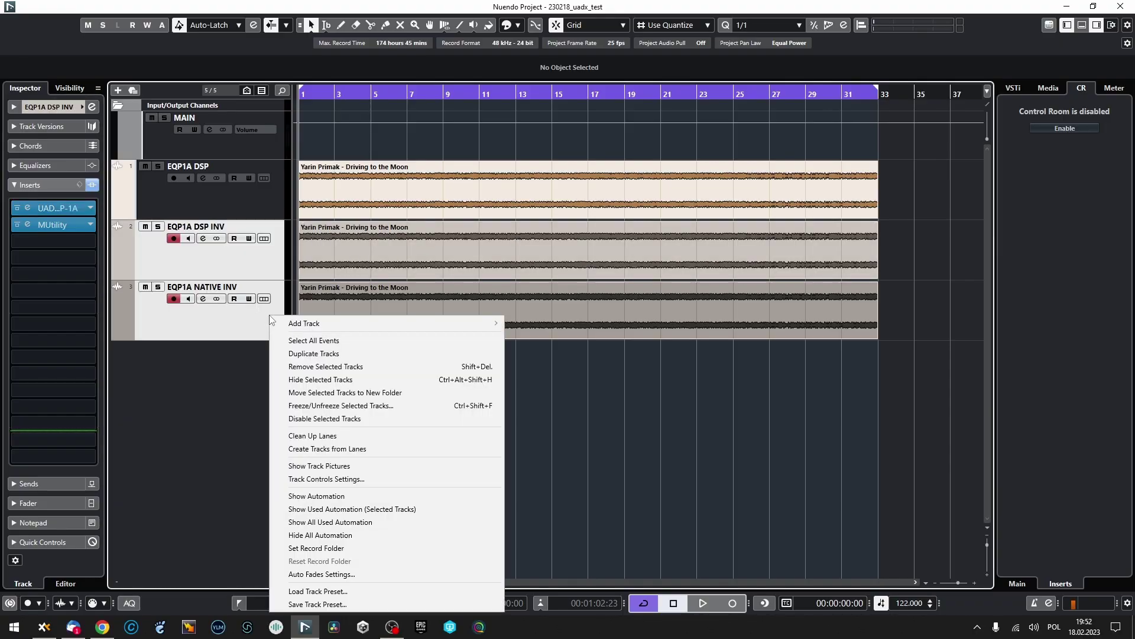
{"action": "left_click", "coordinate": [325, 367]}
Step: Rename the remaining track 1176AE DSP and replace its Pultec insert with the UAD UA 1176AE compressor
{"action": "left_click", "coordinate": [90, 208]}
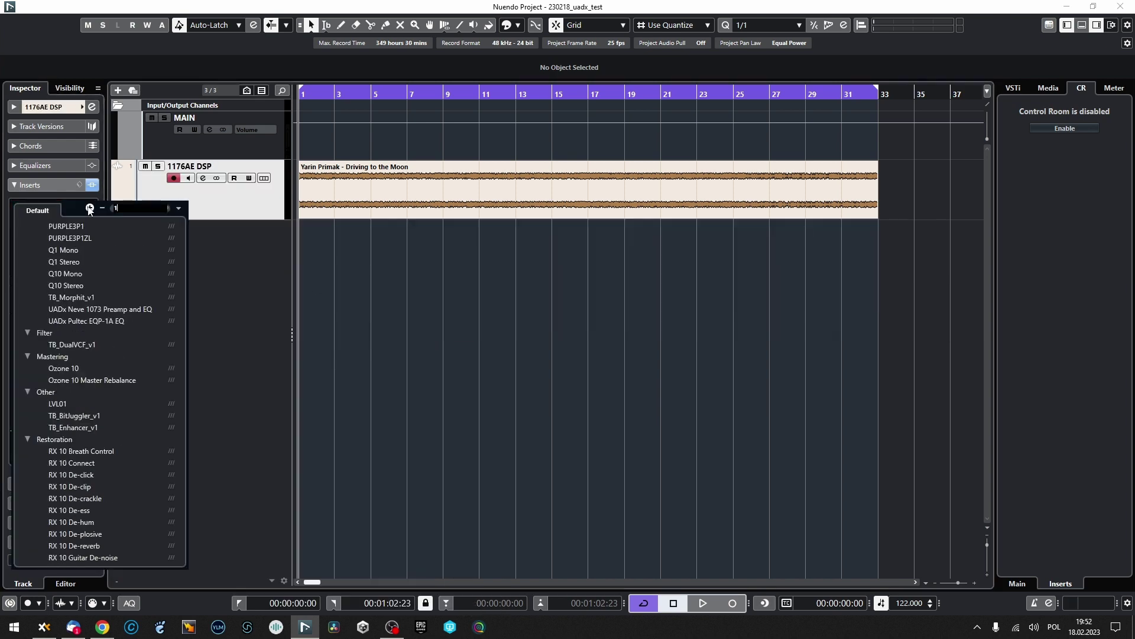
{"action": "type", "text": "1176"}
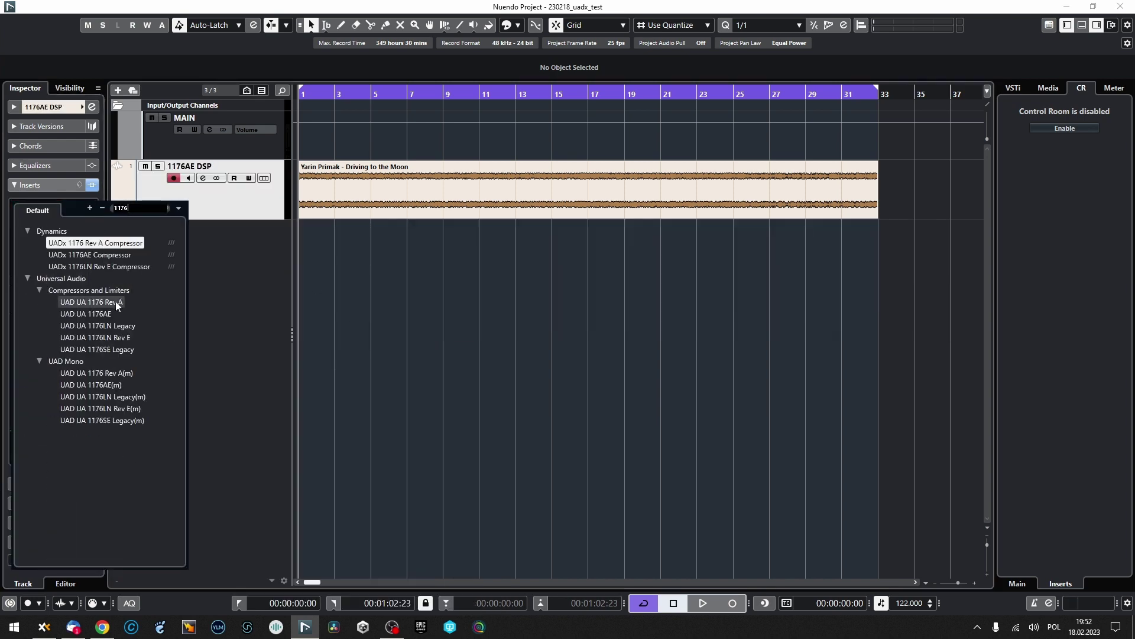
{"action": "left_click", "coordinate": [111, 325]}
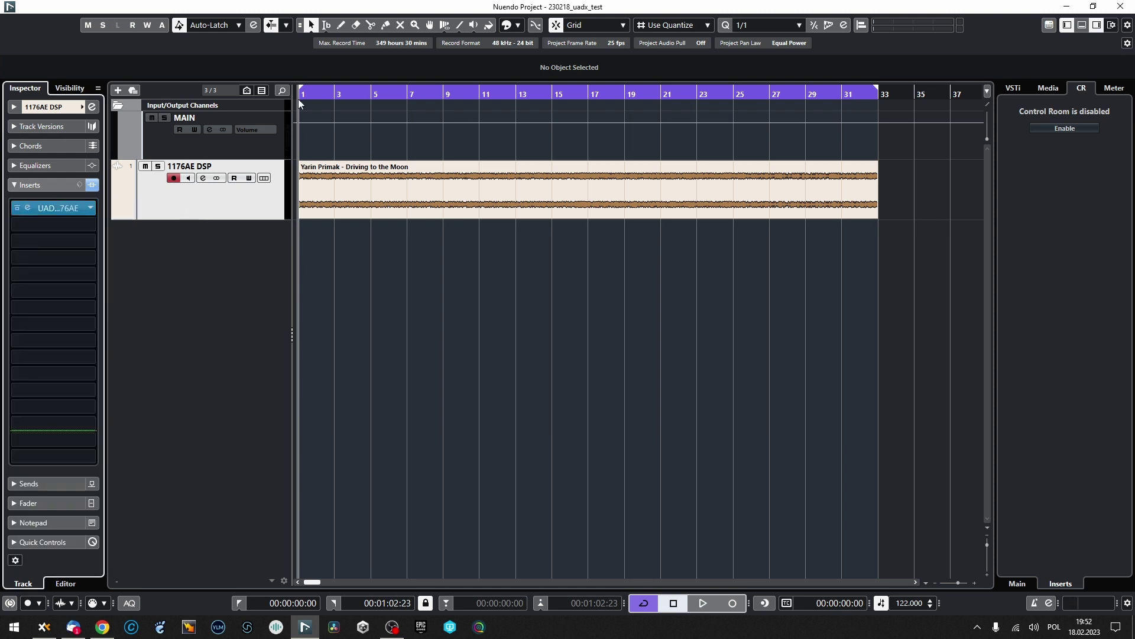
Step: Inspect the UAD UA 1176AE settings on the 1176AE DSP track and play the audio briefly through it
{"action": "key", "text": "g"}
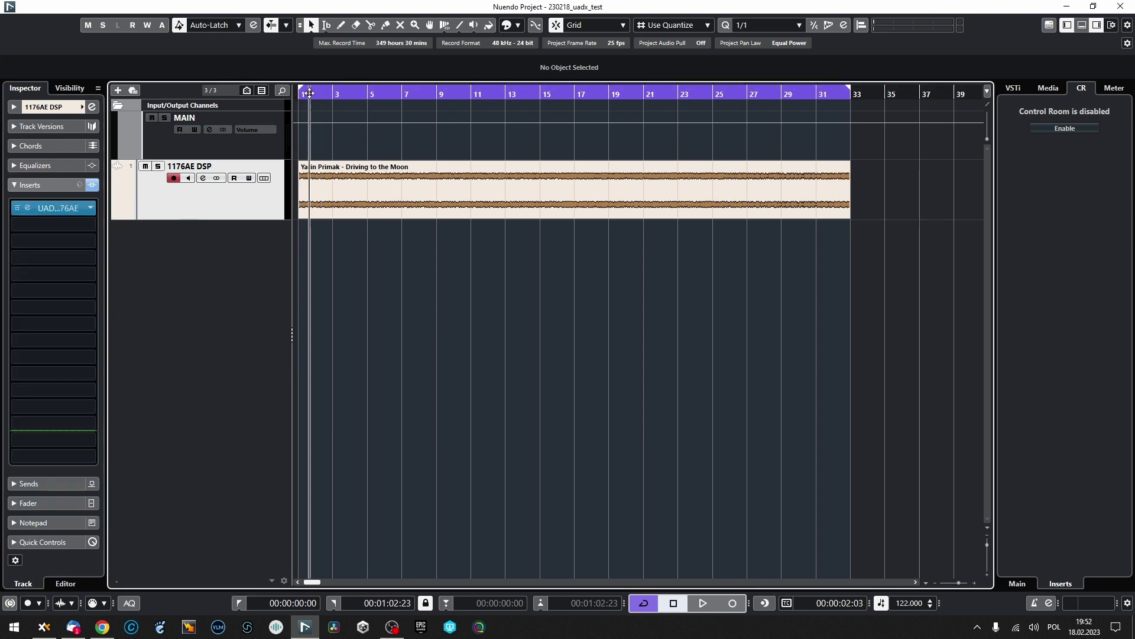
{"action": "left_click", "coordinate": [27, 208]}
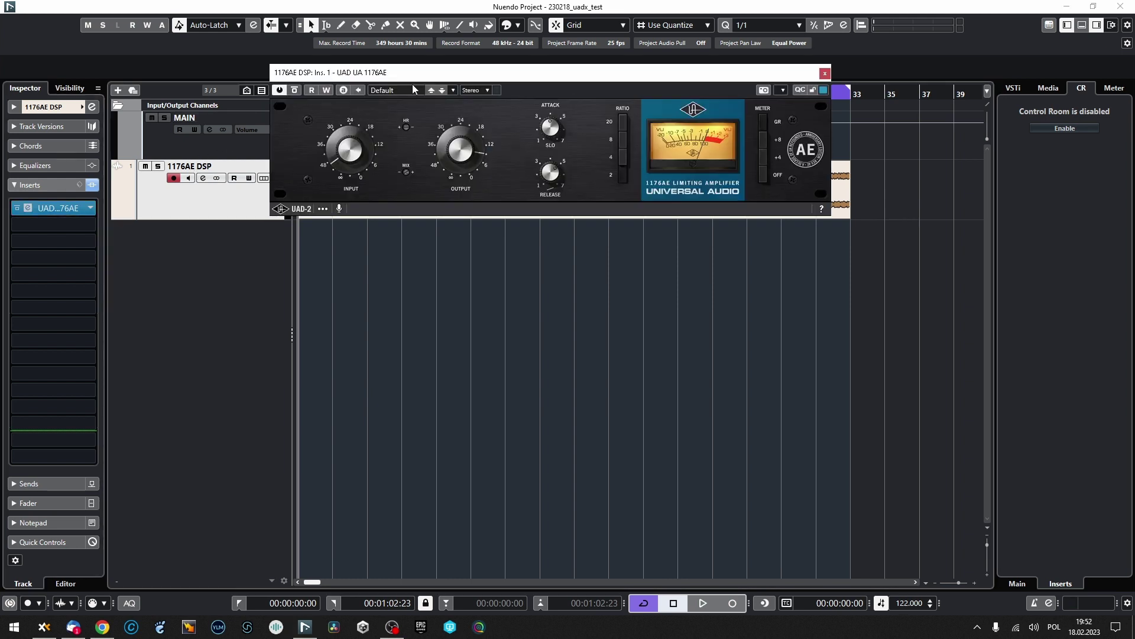
{"action": "key", "text": "space"}
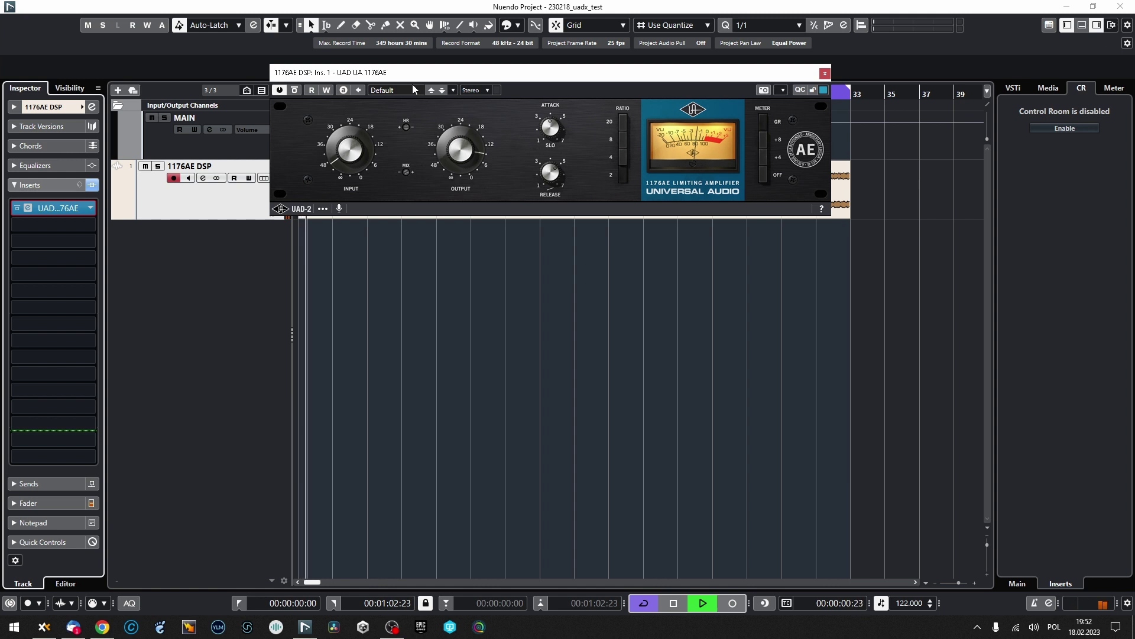
{"action": "key", "text": "space"}
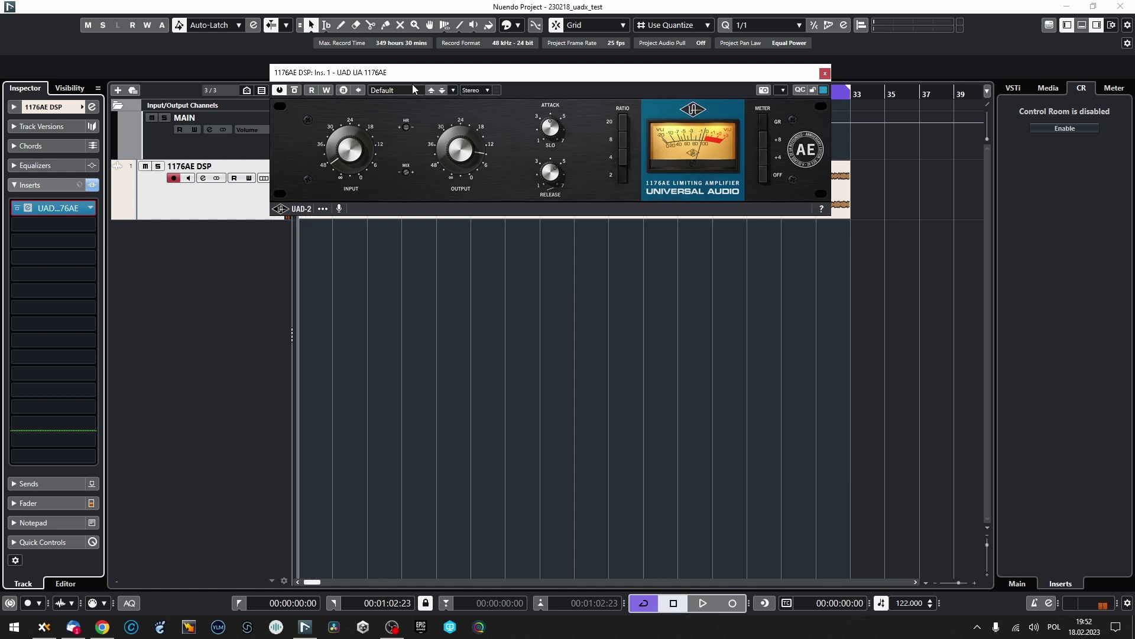
Step: Duplicate the 1176AE DSP track, name the copy 1176AE DSP INV and add MUtility in its second insert slot
{"action": "right_click", "coordinate": [217, 197]}
{"action": "left_click", "coordinate": [254, 236]}
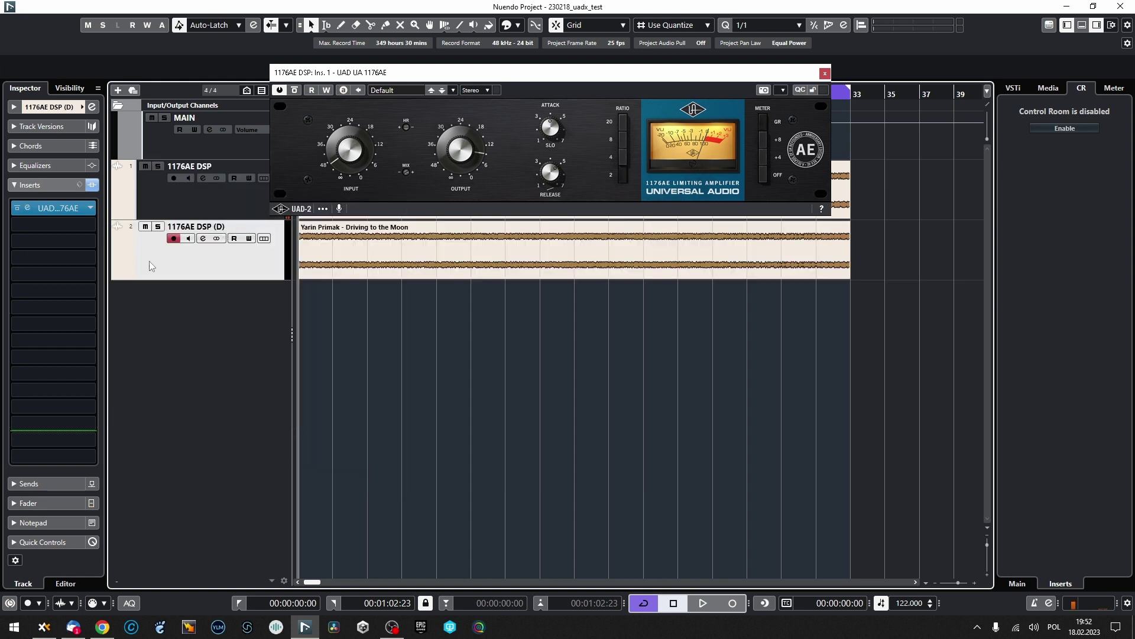
{"action": "left_click", "coordinate": [53, 243]}
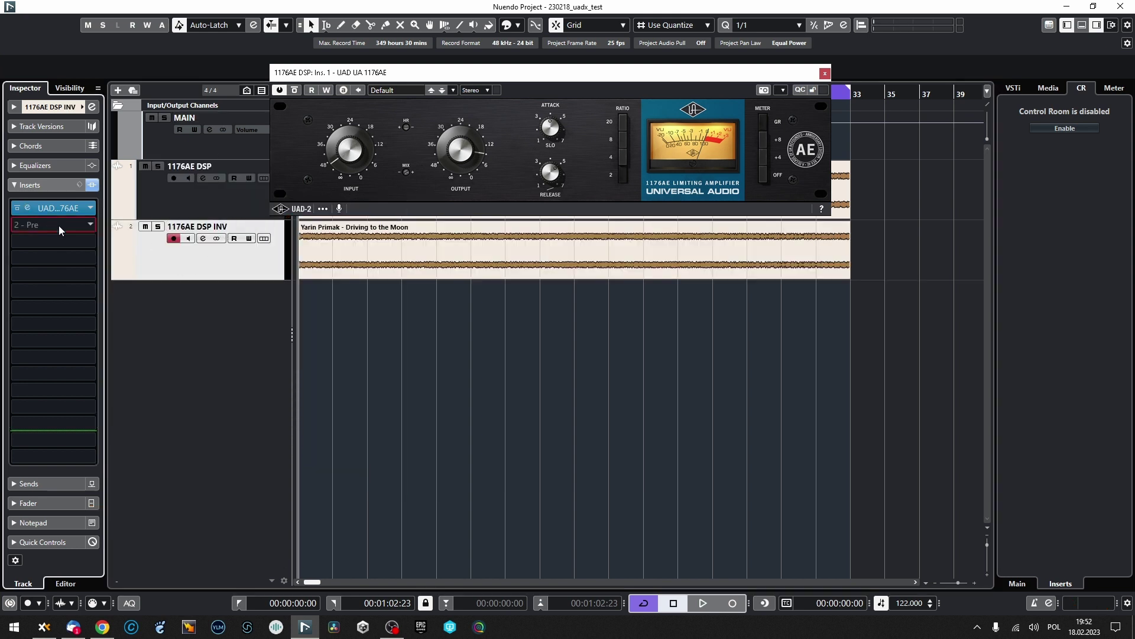
{"action": "left_click", "coordinate": [825, 73]}
Step: Play both 1176AE tracks soloed as a null test and reset the OBS channel's peak level in the MixConsole
{"action": "left_click", "coordinate": [248, 201]}
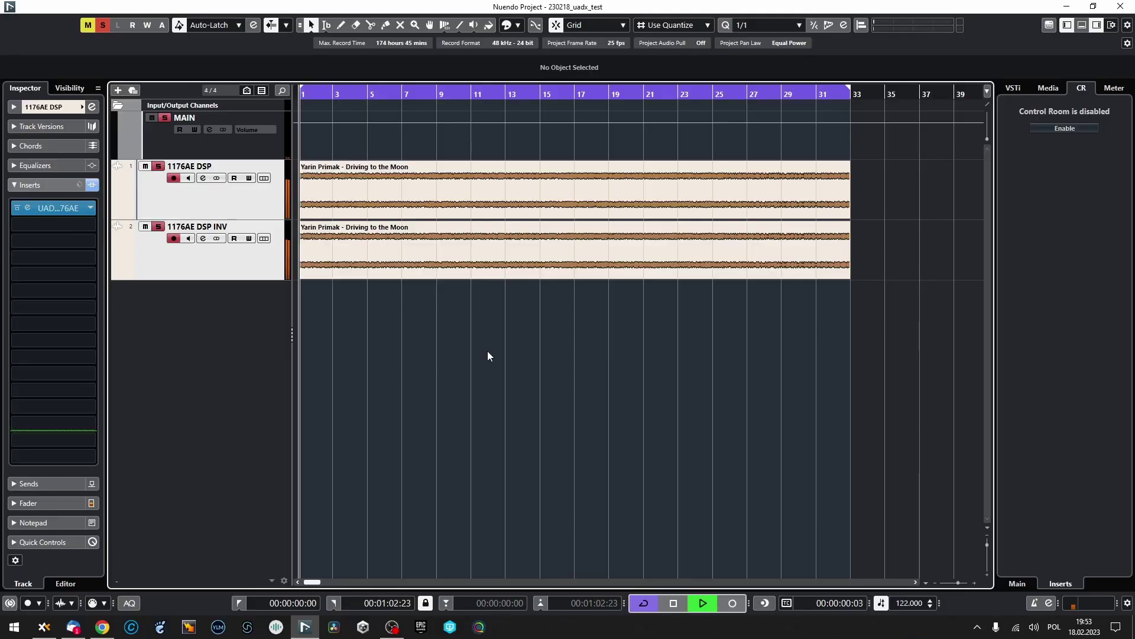
{"action": "key", "text": "F3"}
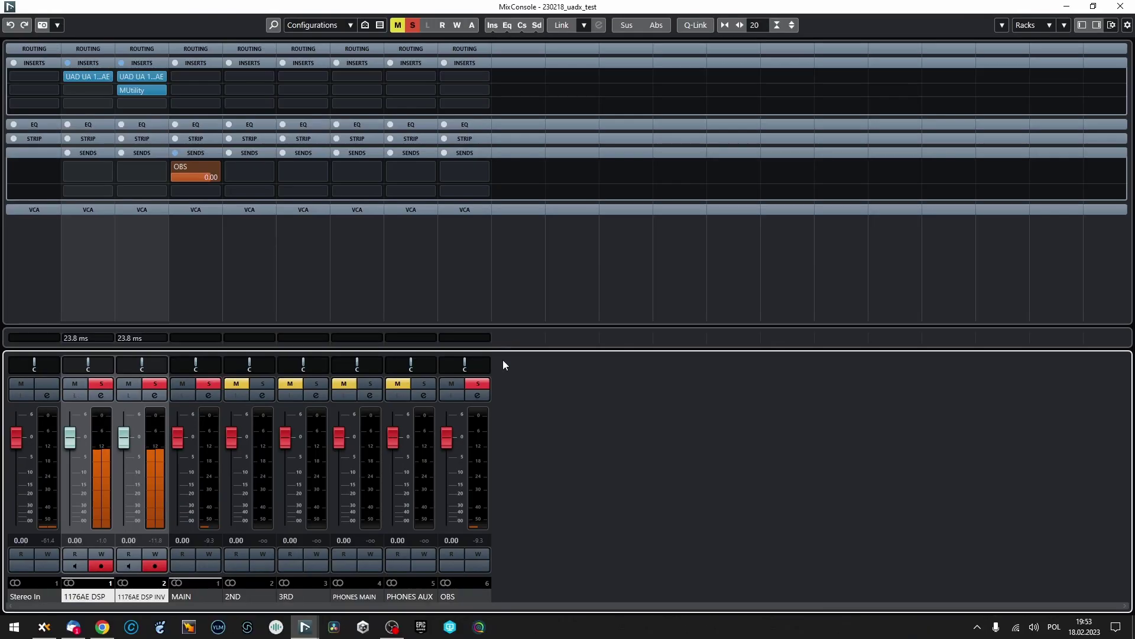
{"action": "left_click", "coordinate": [484, 539]}
{"action": "key", "text": "F3"}
Step: Duplicate 1176AE DSP INV as 1176AE NATIVE INV and replace its first insert with the UADx 1176AE Compressor
{"action": "left_click", "coordinate": [250, 267]}
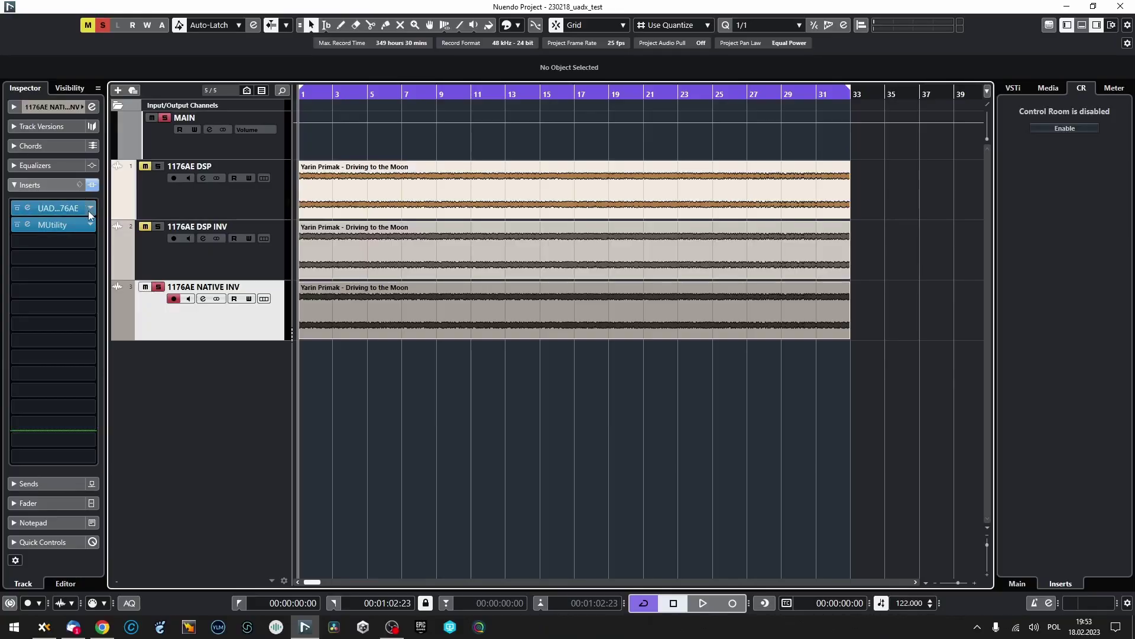
{"action": "left_click", "coordinate": [89, 211]}
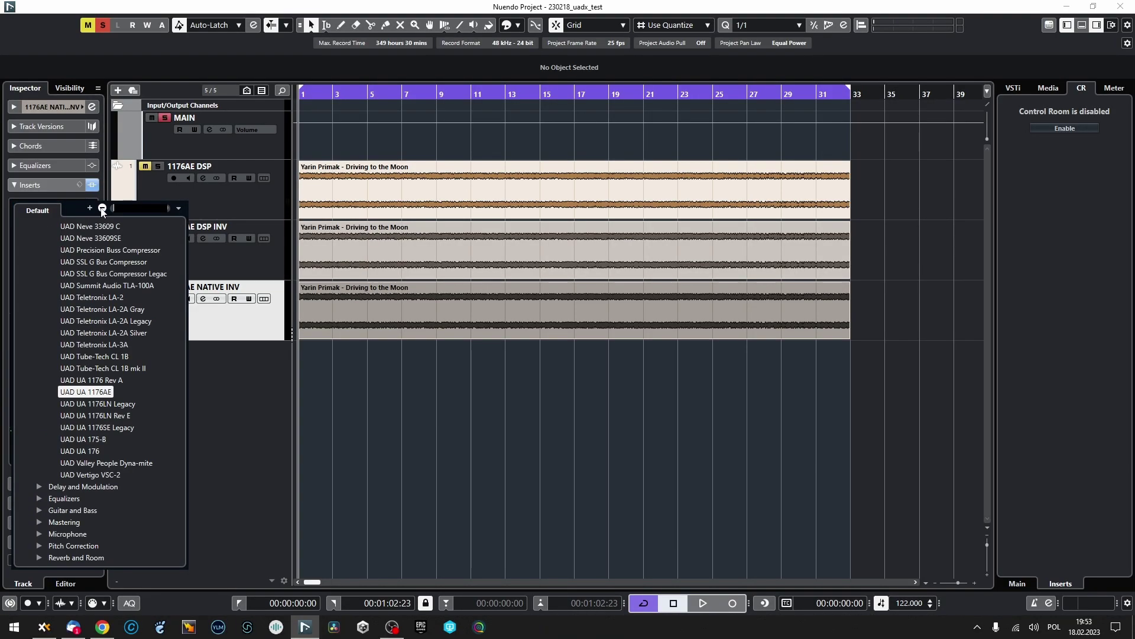
{"action": "type", "text": "1176a"}
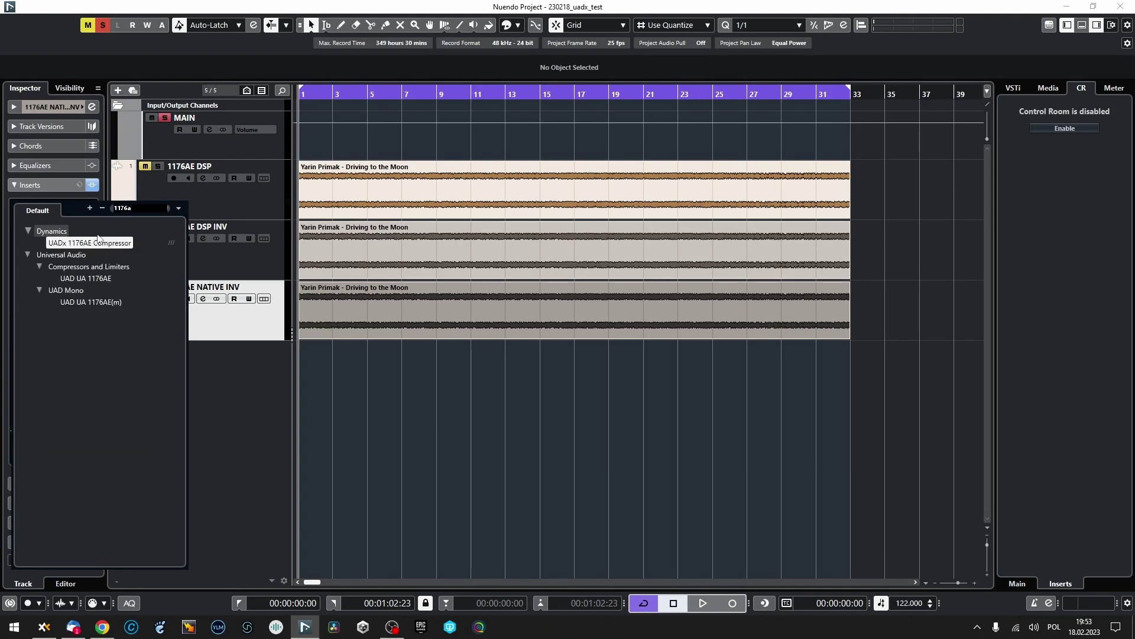
{"action": "left_click", "coordinate": [98, 242]}
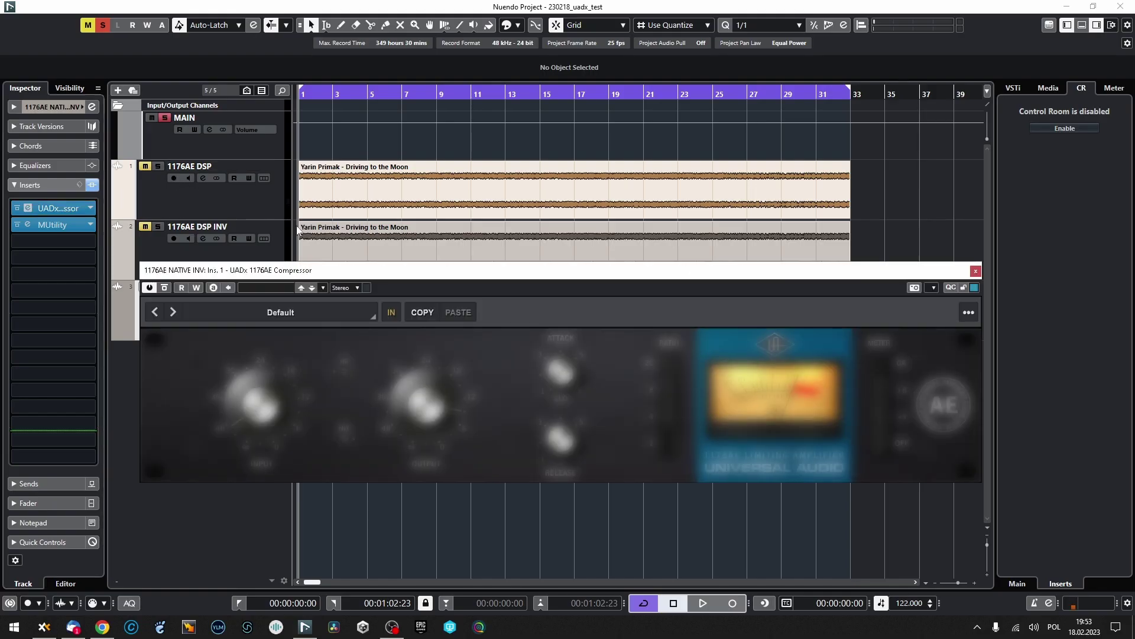
Step: Inspect the channel routing of the UADx 1176AE Compressor in its Routing Editor, leaving it as it is
{"action": "left_click_drag", "start_coordinate": [326, 270], "coordinate": [317, 204]}
{"action": "left_click", "coordinate": [312, 223]}
{"action": "left_click", "coordinate": [311, 223]}
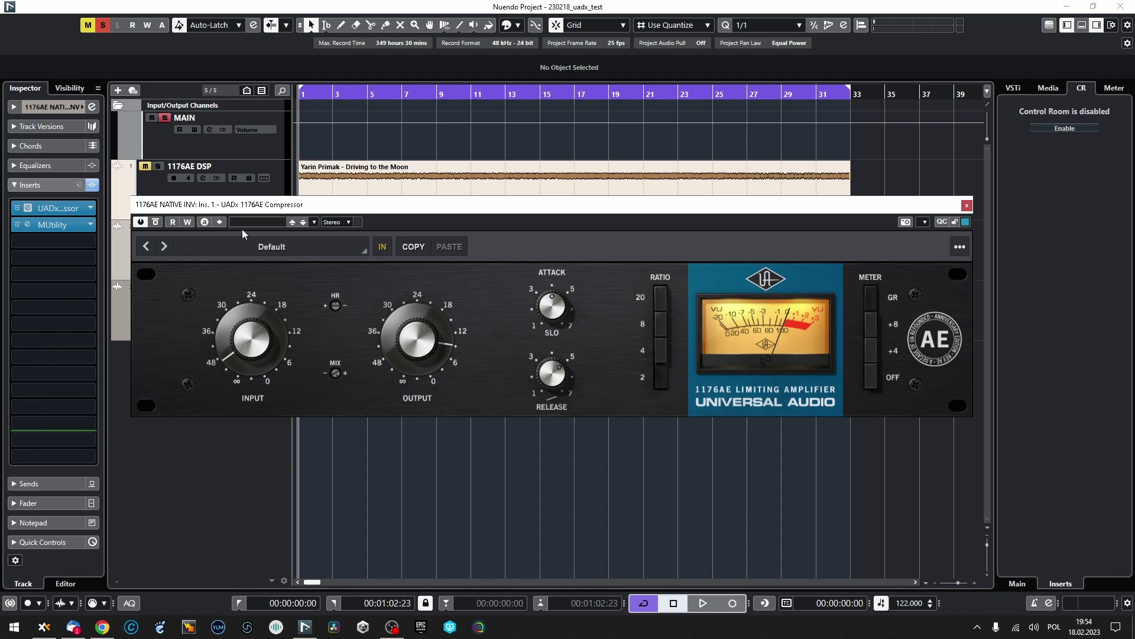
{"action": "left_click", "coordinate": [352, 223]}
{"action": "left_click", "coordinate": [367, 265]}
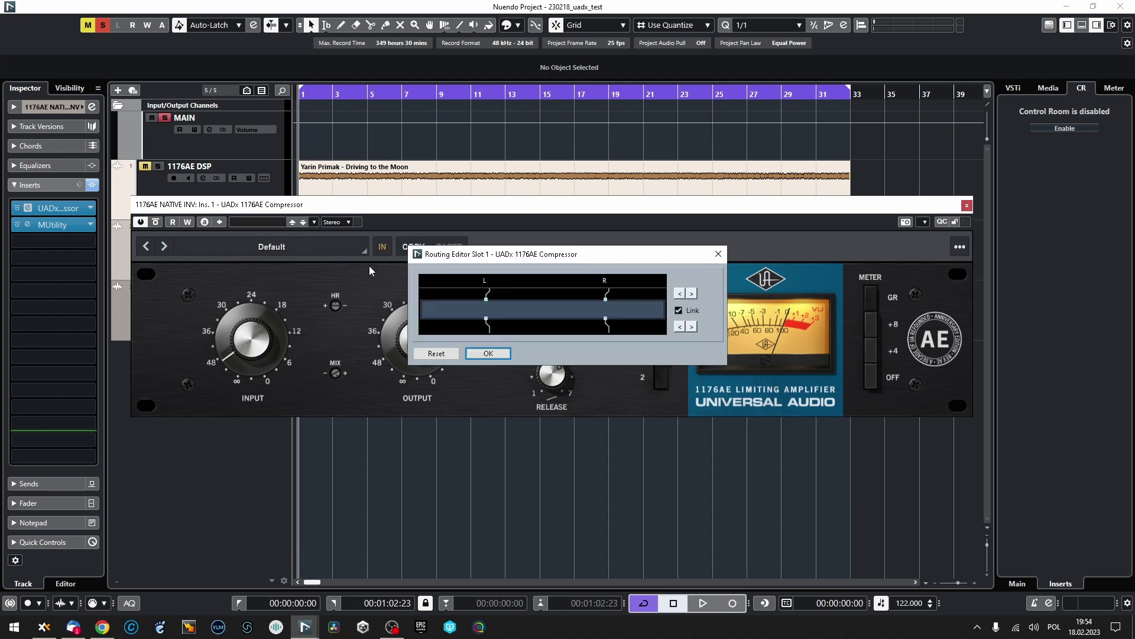
{"action": "left_click", "coordinate": [719, 254]}
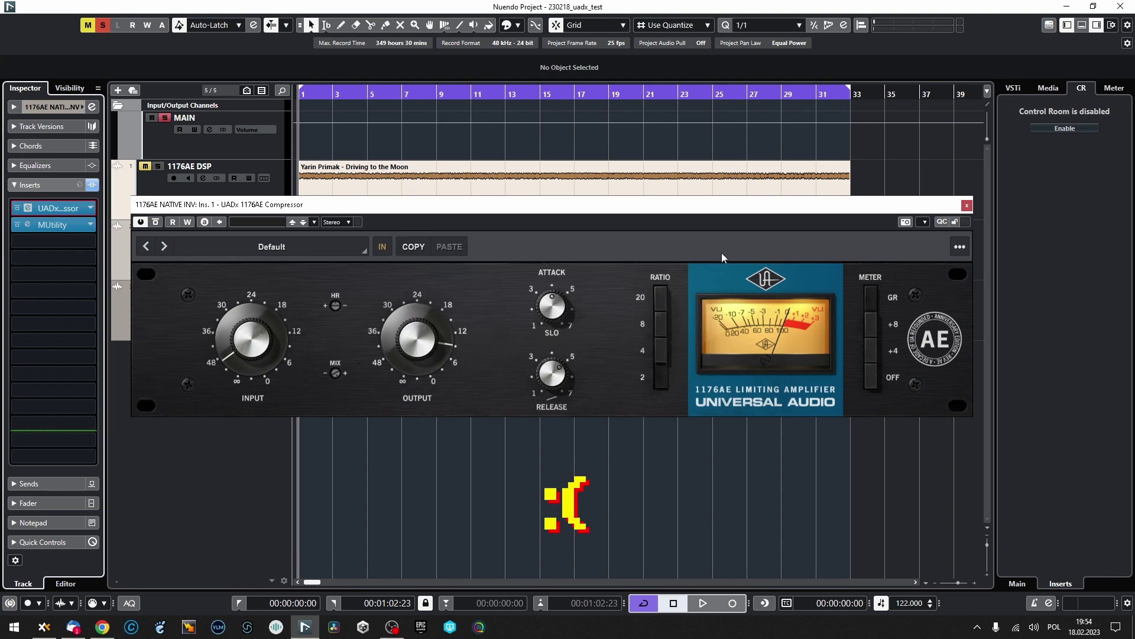
Step: Compare the UADx 1176AE Compressor with the UAD UA 1176AE, close both plug-in windows and select the 1176AE NATIVE INV track
{"action": "left_click", "coordinate": [959, 248]}
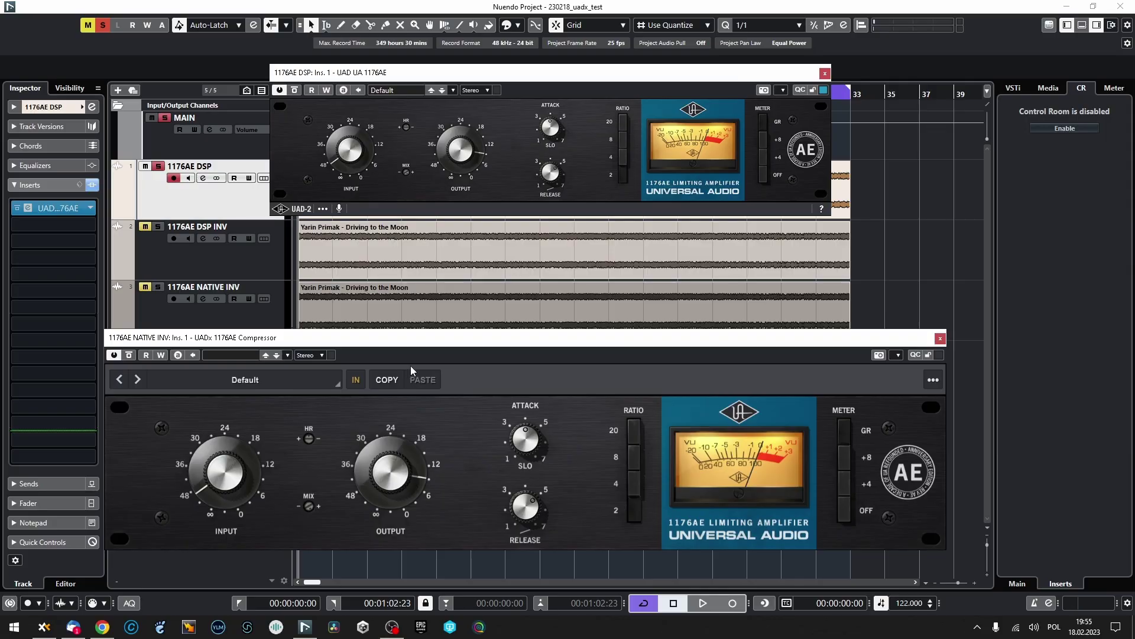
{"action": "left_click_drag", "start_coordinate": [427, 337], "coordinate": [460, 258]}
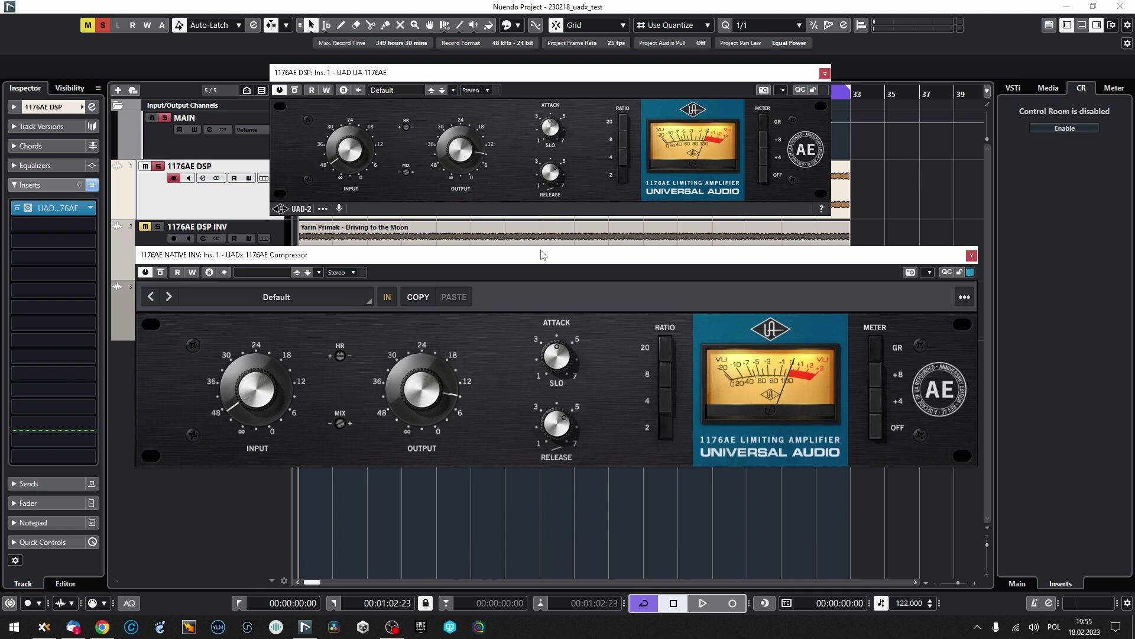
{"action": "left_click", "coordinate": [969, 255]}
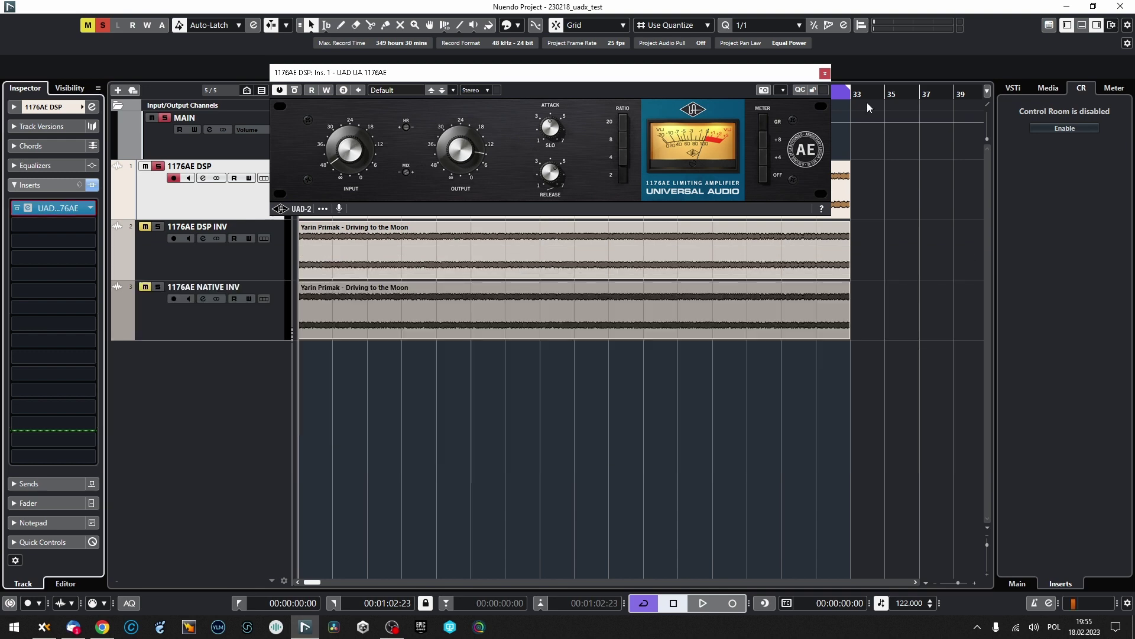
{"action": "left_click", "coordinate": [824, 73]}
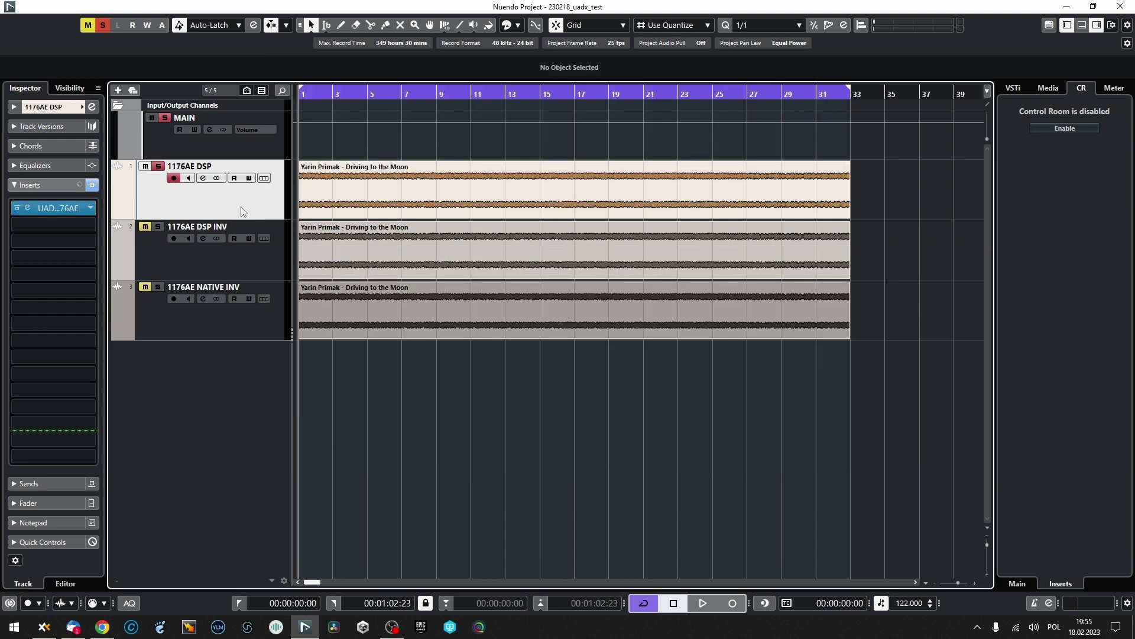
{"action": "left_click", "coordinate": [155, 315]}
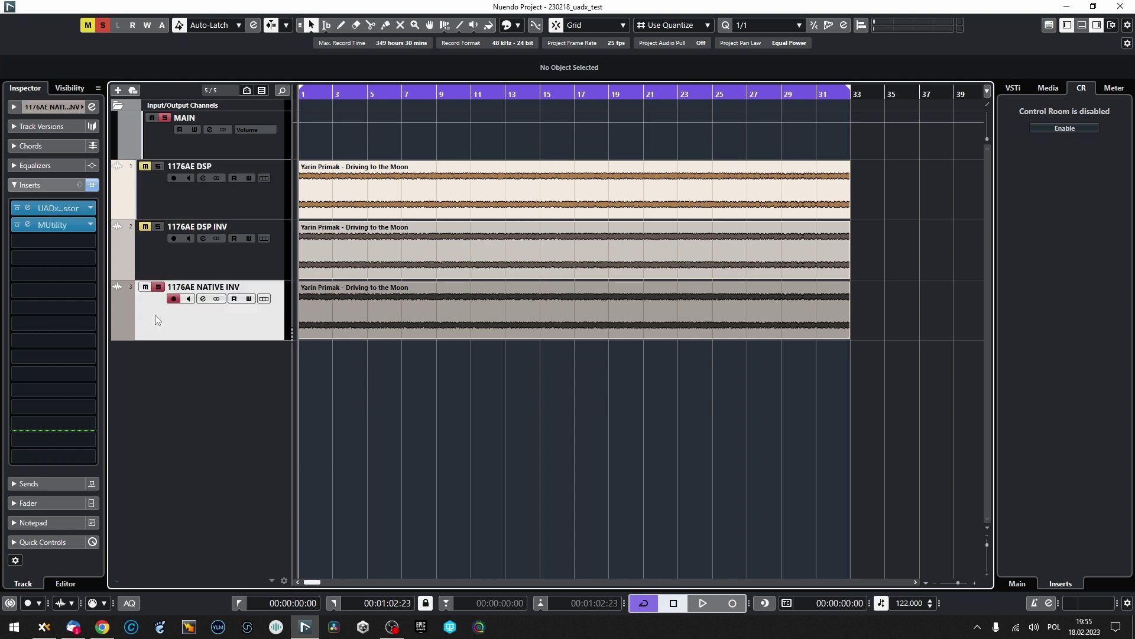
Step: Solo 1176AE DSP together with 1176AE NATIVE INV, play them as a null test and open the MixConsole
{"action": "left_click", "coordinate": [160, 213]}
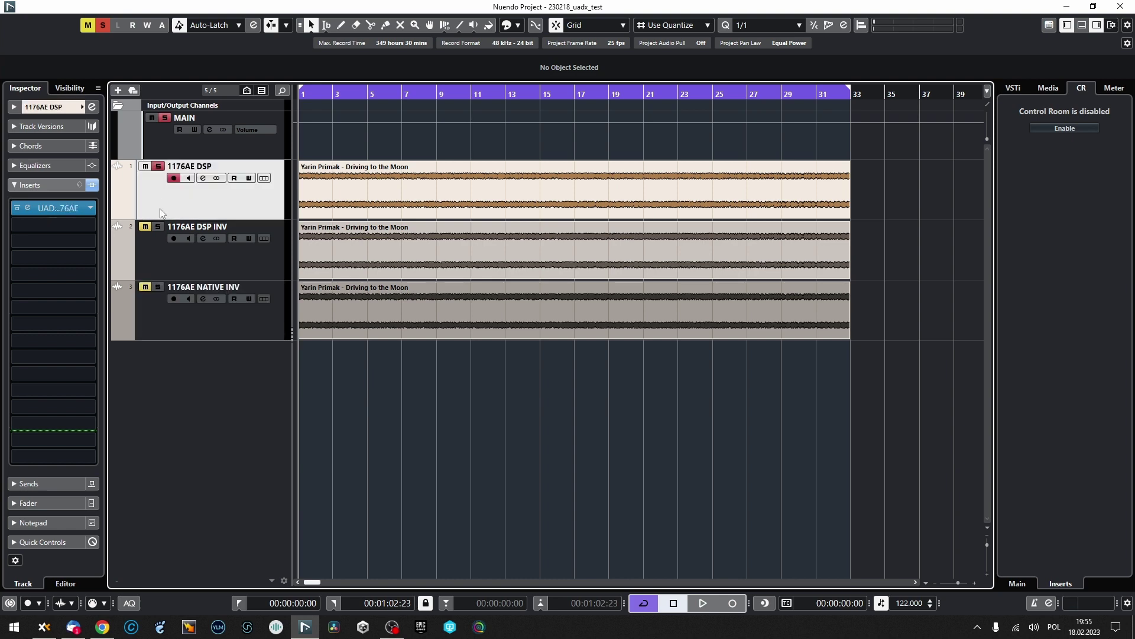
{"action": "left_click", "coordinate": [145, 287]}
{"action": "left_click", "coordinate": [159, 286]}
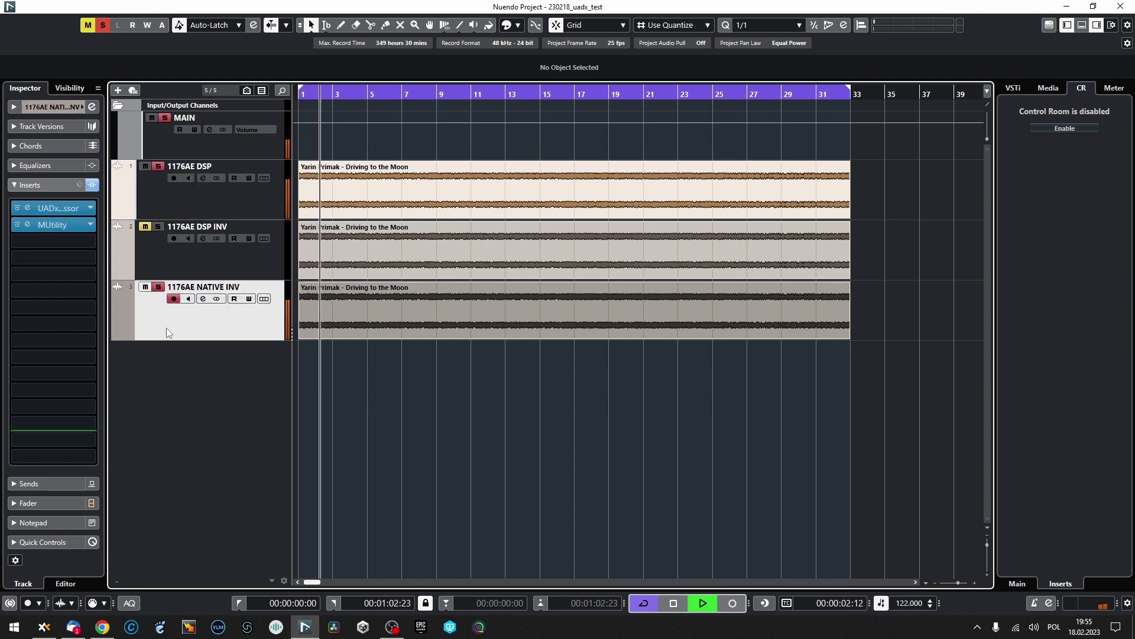
{"action": "key", "text": "F3"}
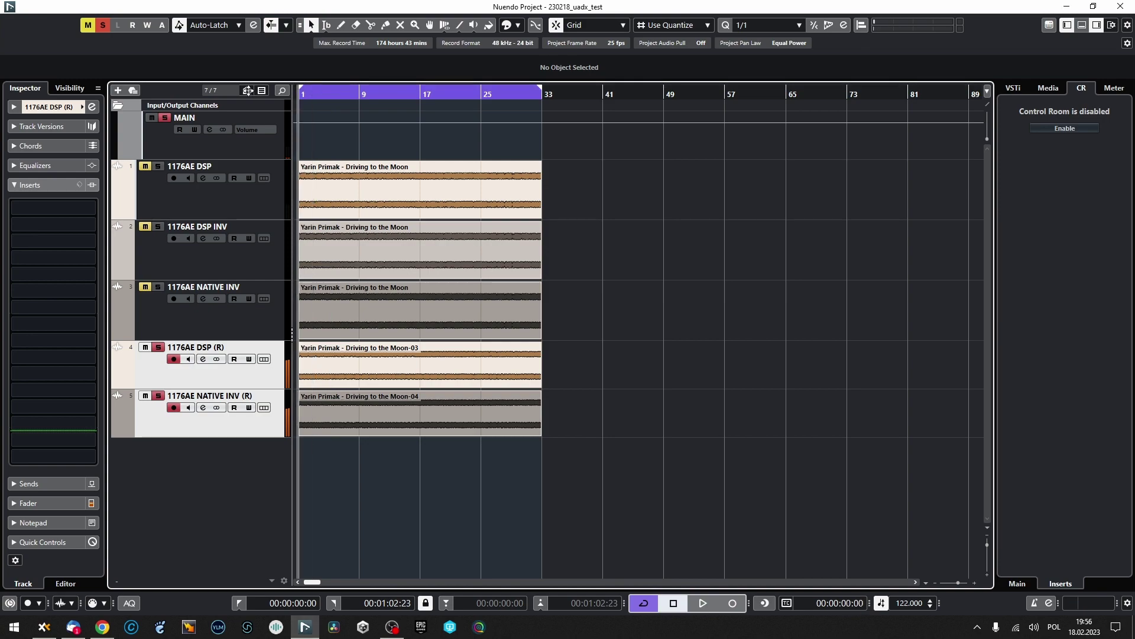
Step: Compare the opening waveforms of the rendered tracks 1176AE DSP (R) and 1176AE NATIVE INV (R) in close-up
{"action": "key", "text": "h"}
{"action": "key", "text": "h"}
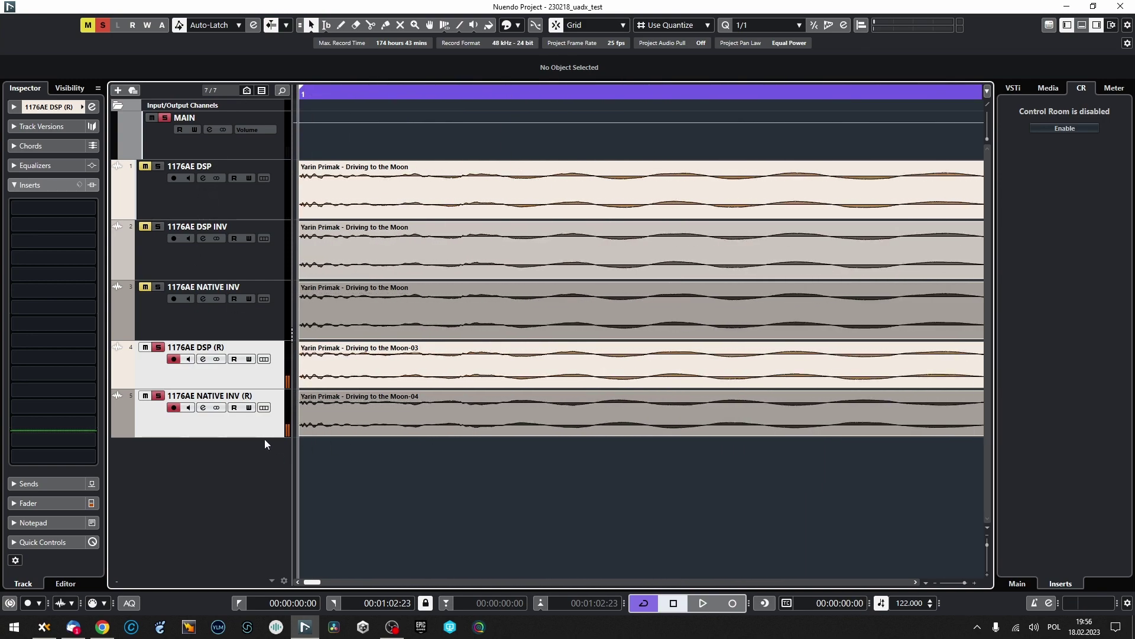
{"action": "left_click", "coordinate": [987, 574]}
{"action": "left_click", "coordinate": [987, 574]}
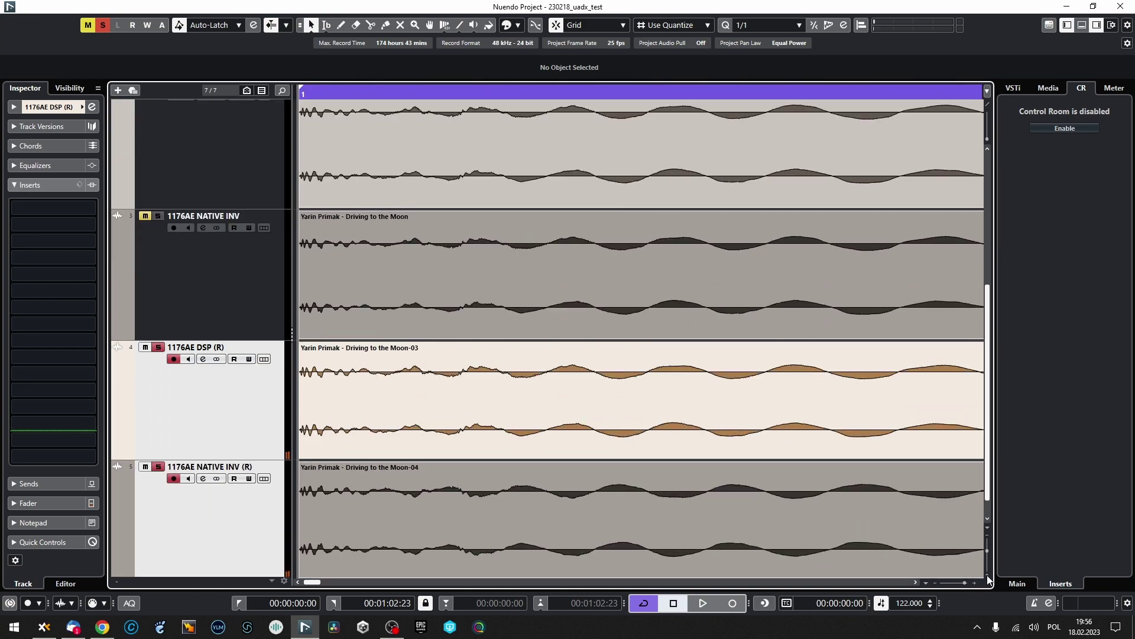
{"action": "left_click", "coordinate": [987, 574]}
{"action": "left_click_drag", "start_coordinate": [497, 92], "coordinate": [456, 96]}
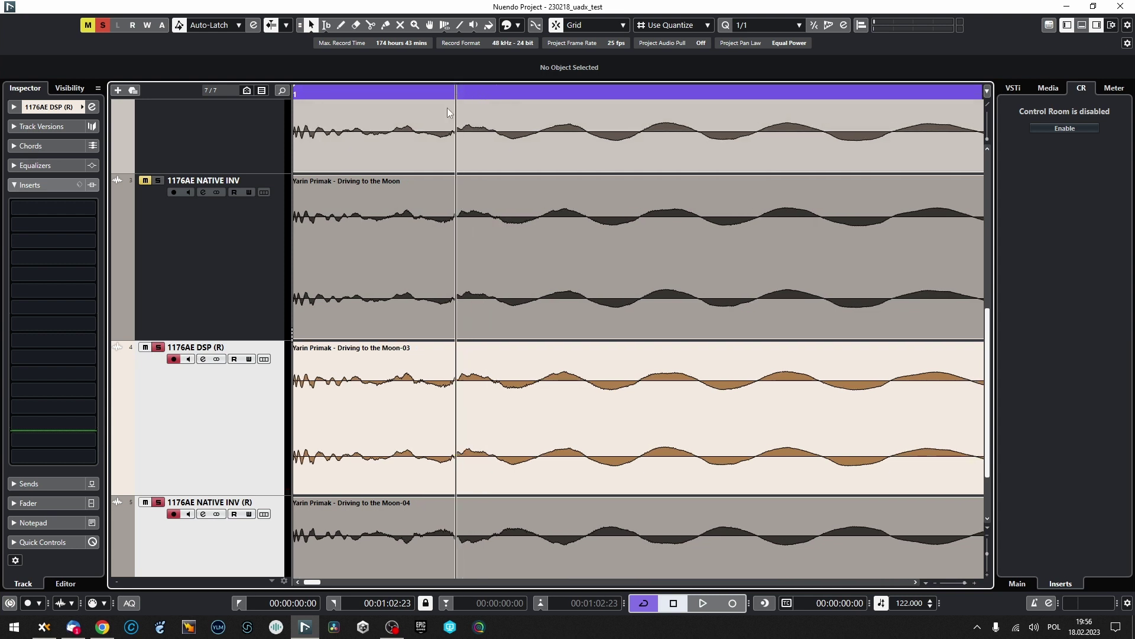
{"action": "scroll", "coordinate": [236, 488], "scroll_direction": "down", "scroll_amount": 3}
{"action": "left_click", "coordinate": [237, 487]}
{"action": "left_click", "coordinate": [231, 345]}
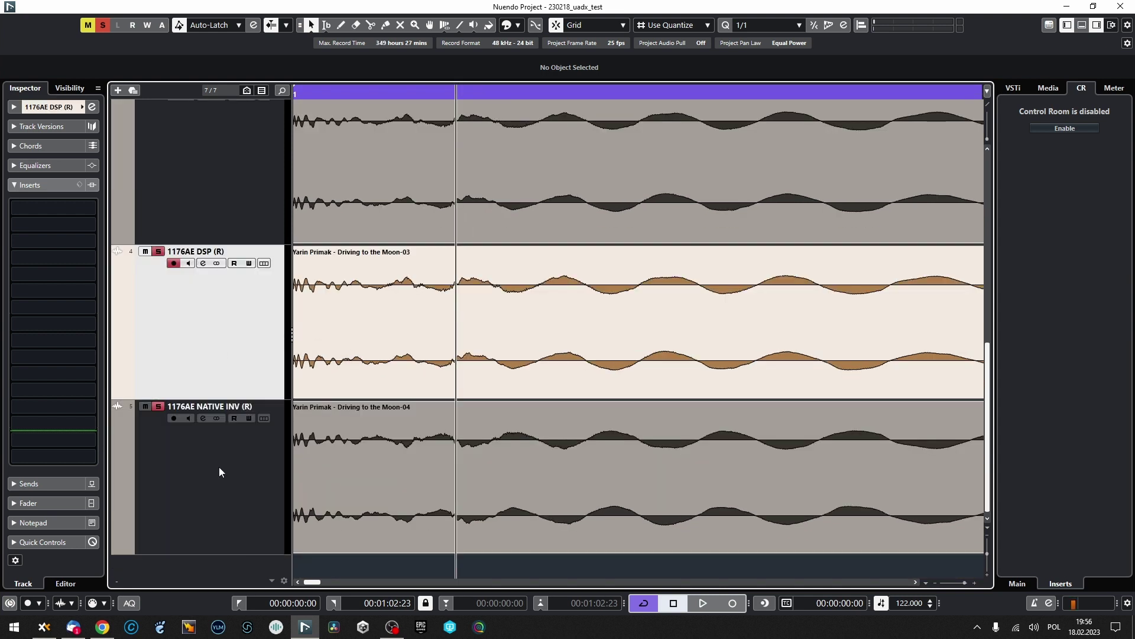
Step: Add MUtility as the first insert on the 1176AE NATIVE INV (R) track
{"action": "left_click", "coordinate": [219, 467]}
{"action": "left_click", "coordinate": [48, 214]}
{"action": "type", "text": "mutility"}
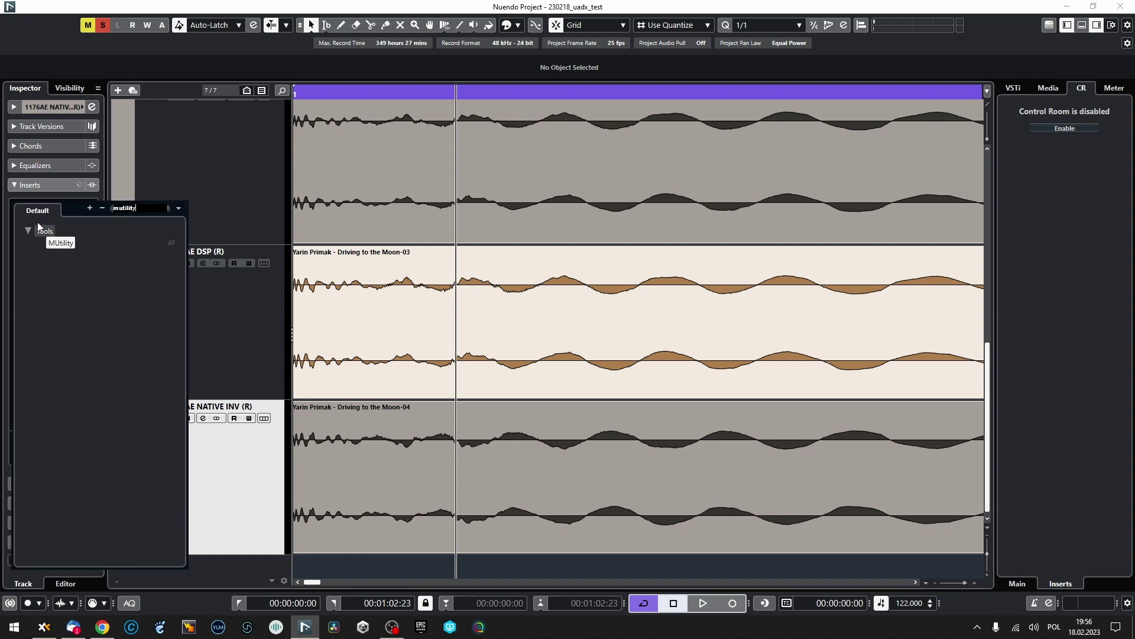
{"action": "key", "text": "Return"}
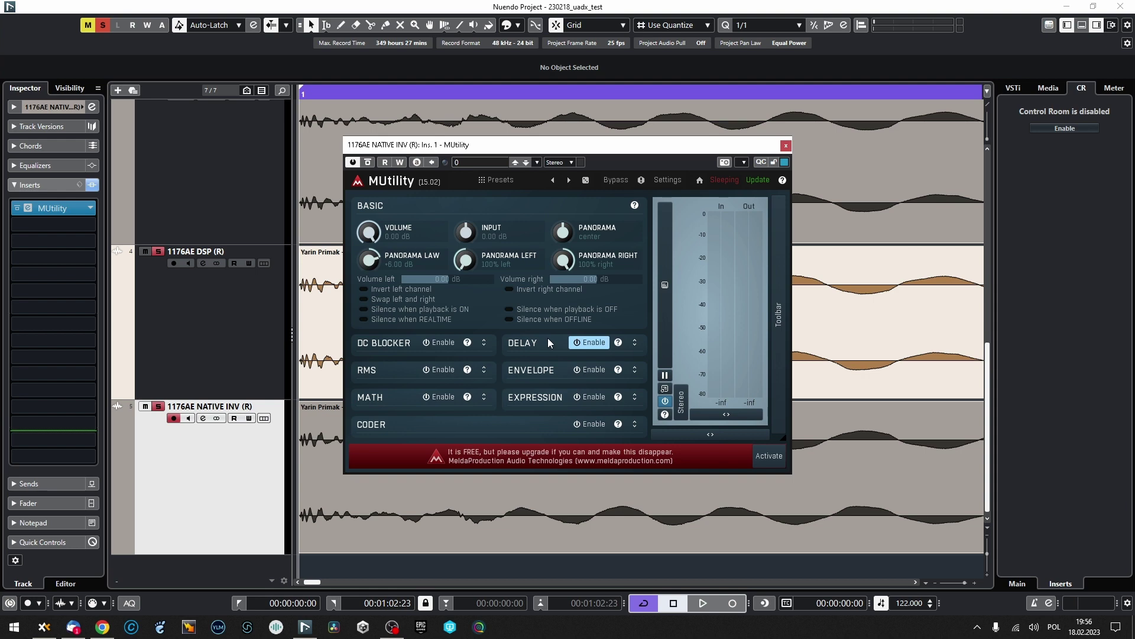
Step: Enable MUtility's Delay section, start playback and set the delay to 1 sample
{"action": "left_click", "coordinate": [547, 338]}
{"action": "key", "text": "space"}
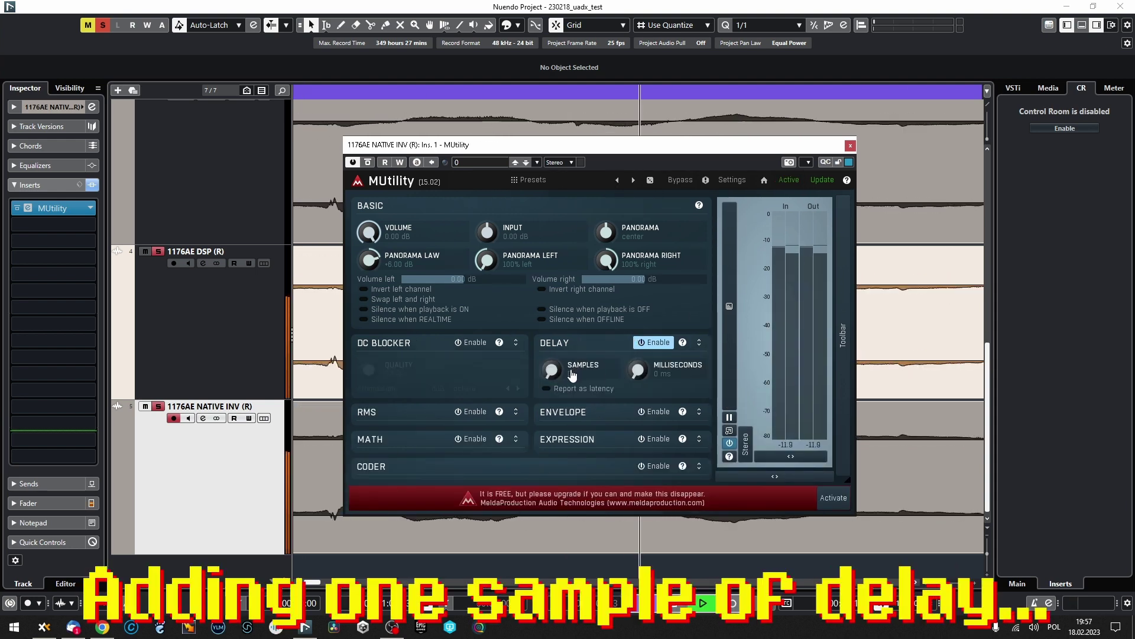
{"action": "double_click", "coordinate": [572, 371]}
{"action": "left_click", "coordinate": [499, 473]}
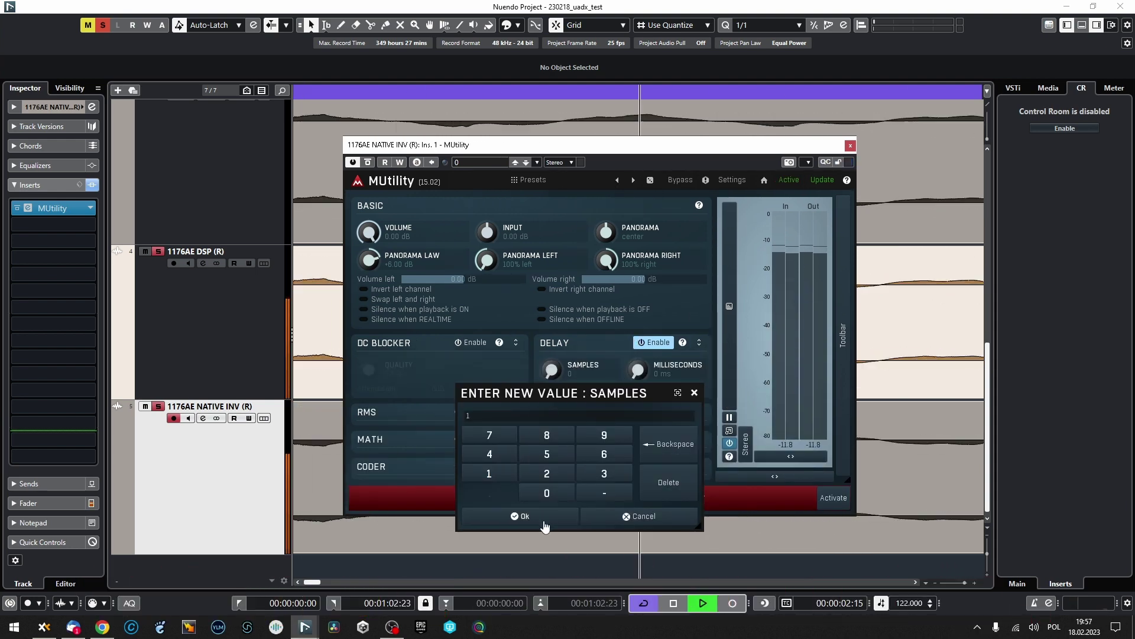
{"action": "left_click", "coordinate": [544, 515]}
Step: Enter 0 for the sample delay on 1176AE NATIVE INV (R) and open the sample delay value of MUtility on 1176AE DSP (R)
{"action": "double_click", "coordinate": [569, 372]}
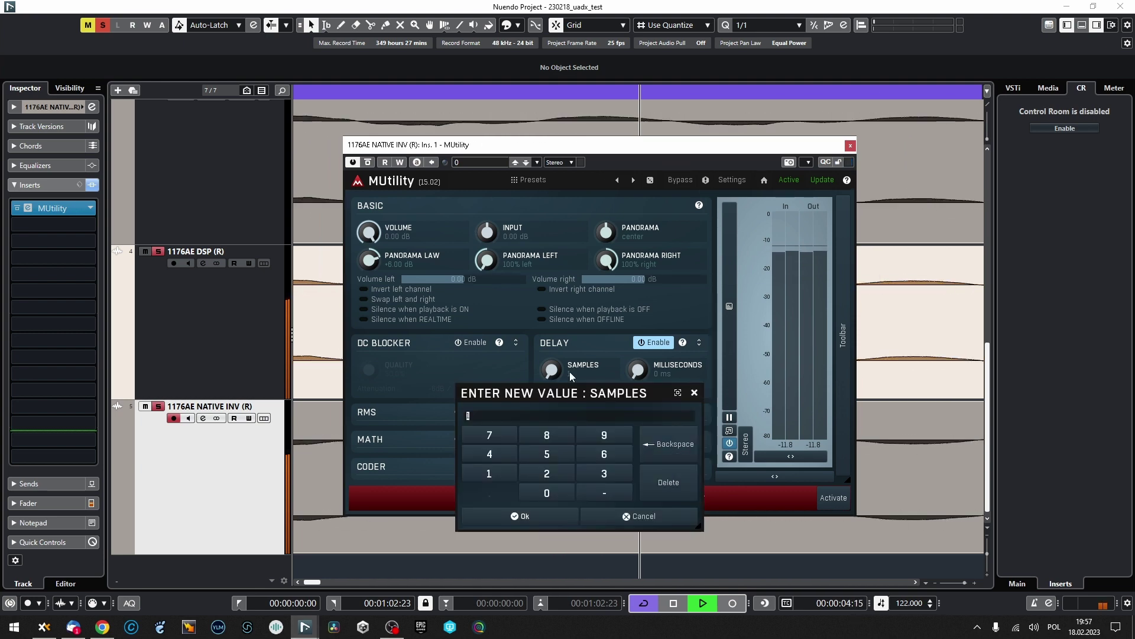
{"action": "left_click", "coordinate": [547, 492]}
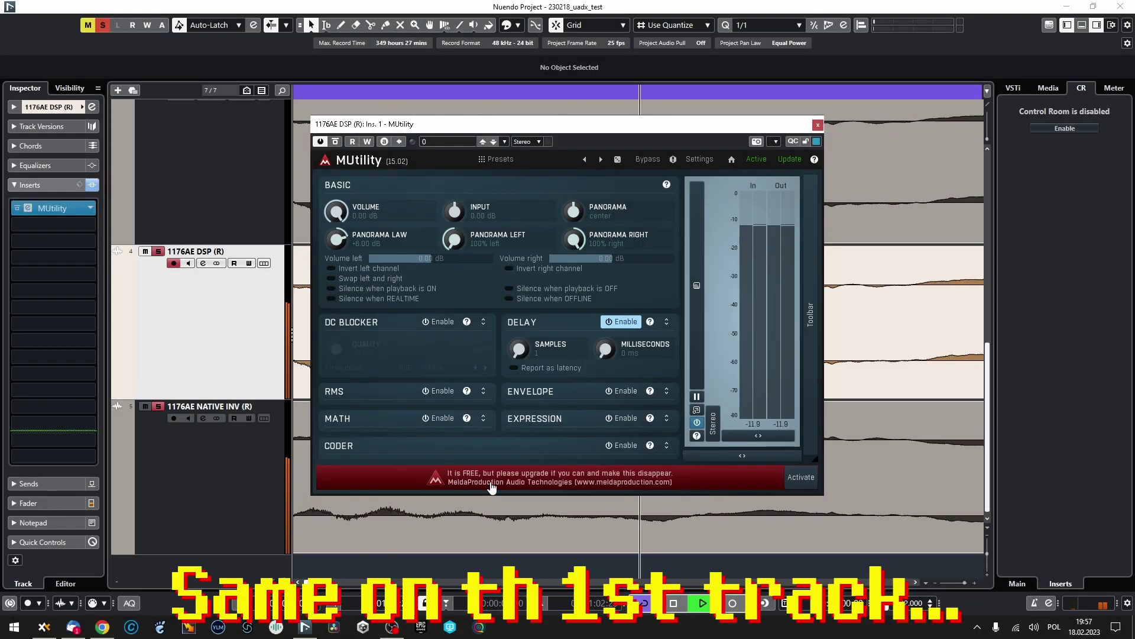
{"action": "double_click", "coordinate": [542, 352]}
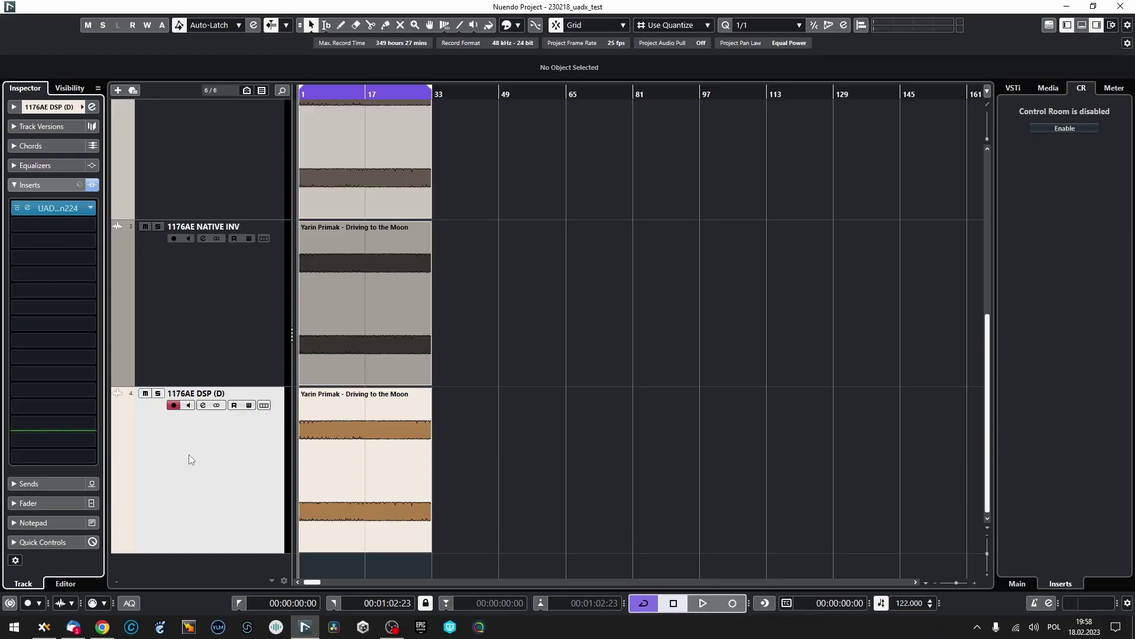
Step: View the UAD Lexicon 224 insert on the 1176AE DSP (D) track and close its window
{"action": "right_click", "coordinate": [189, 460]}
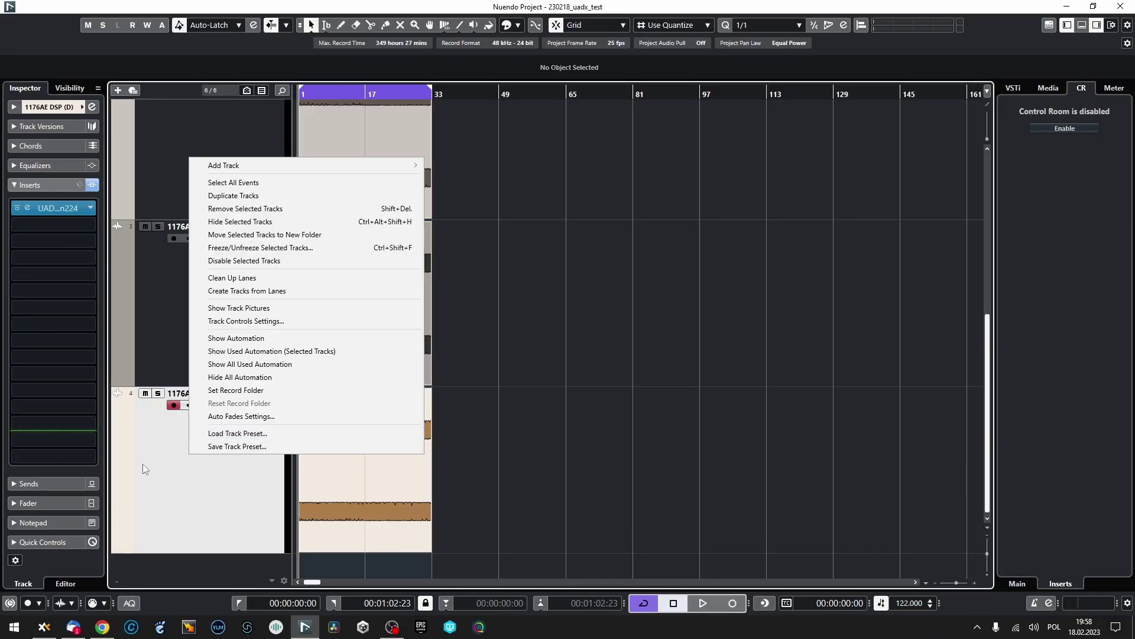
{"action": "key", "text": "Escape"}
{"action": "left_click", "coordinate": [27, 208]}
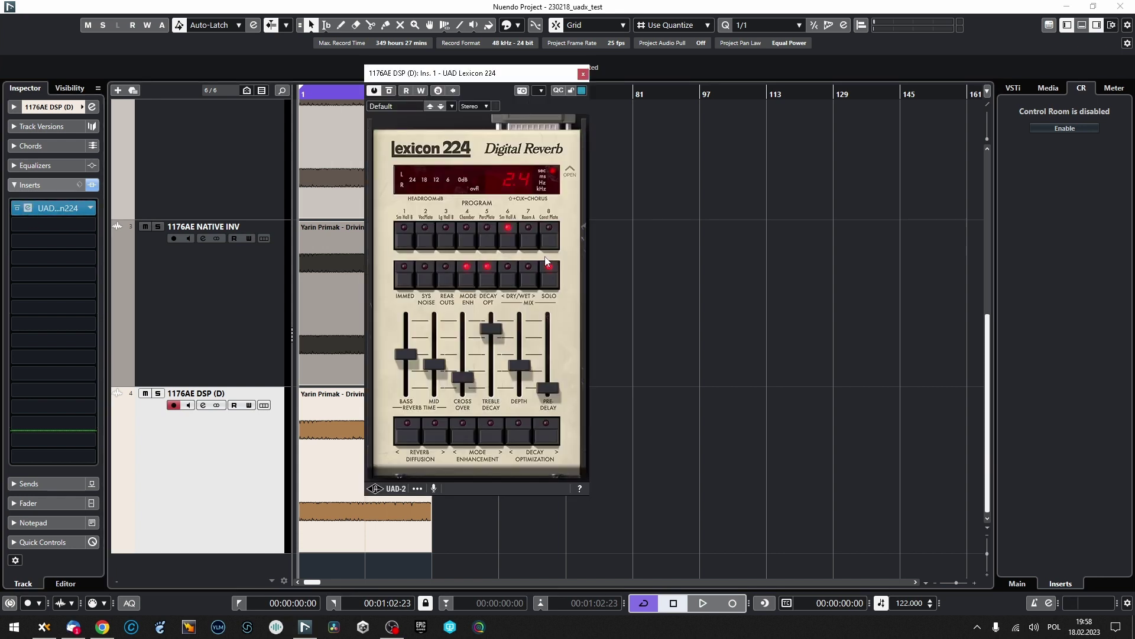
{"action": "left_click", "coordinate": [583, 73]}
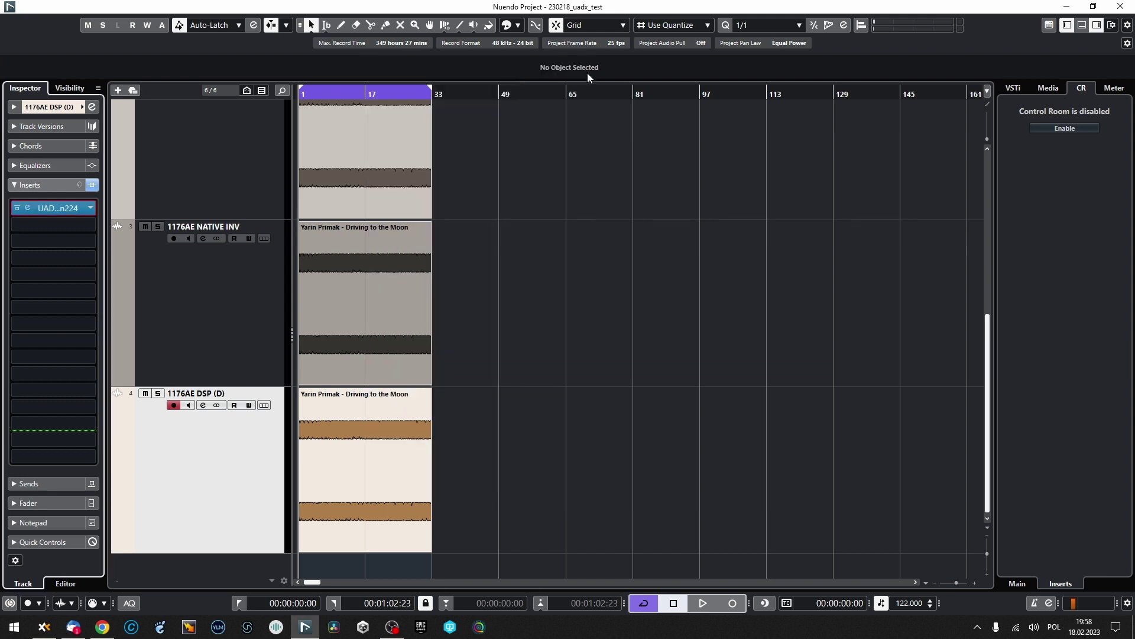
Step: Duplicate the 1176AE DSP (D) track and add MUtility with both channels inverted as the copy's second insert
{"action": "right_click", "coordinate": [254, 444]}
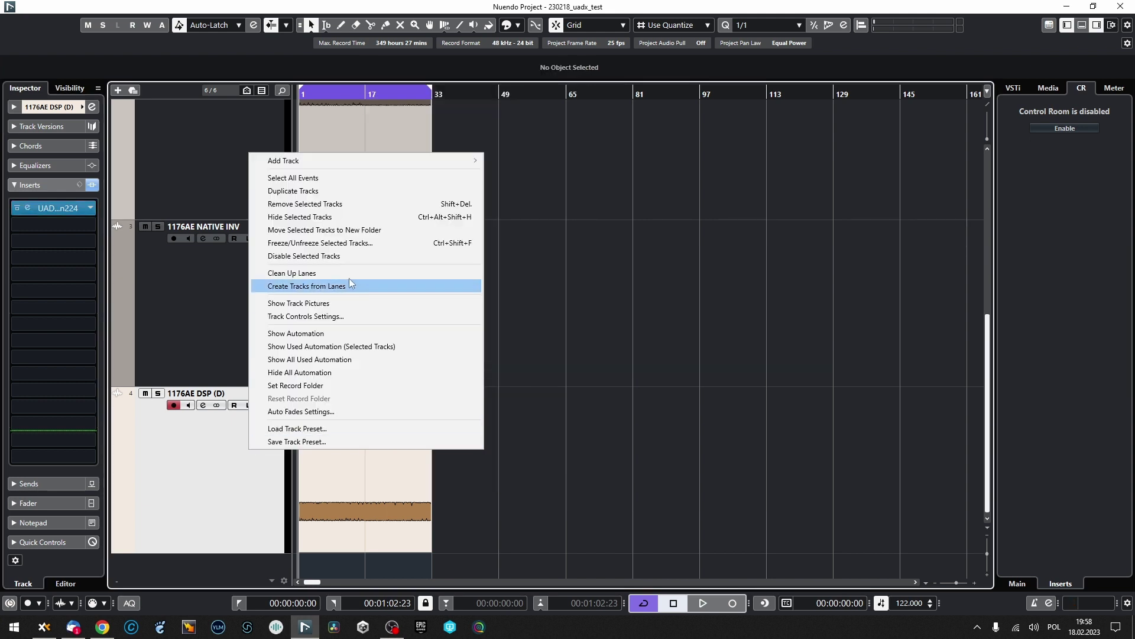
{"action": "left_click", "coordinate": [394, 191]}
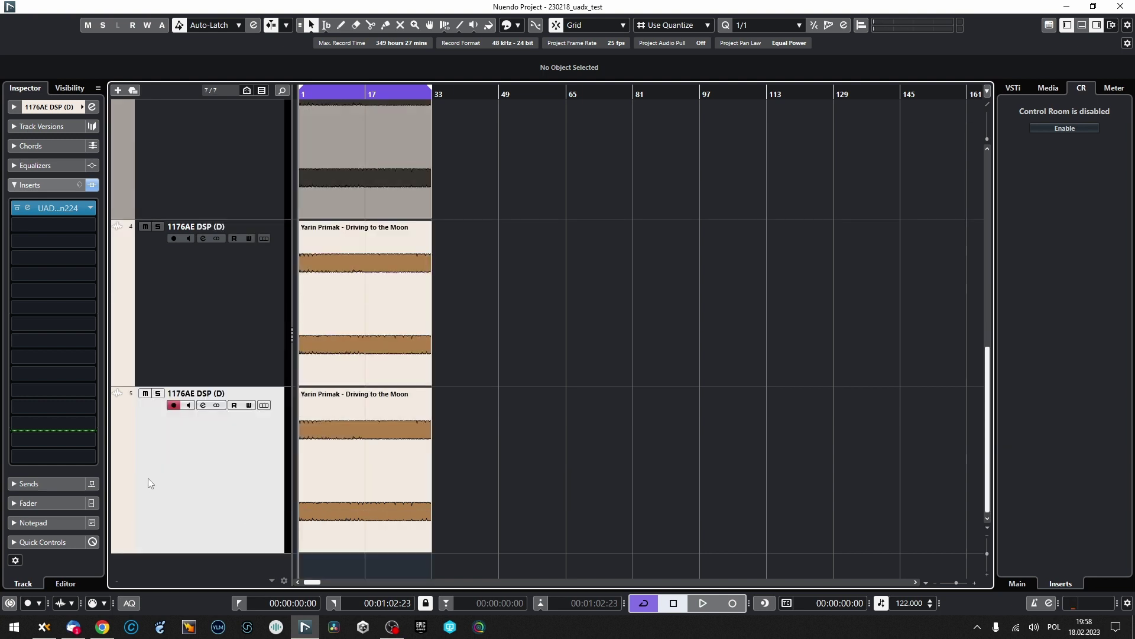
{"action": "left_click", "coordinate": [76, 225]}
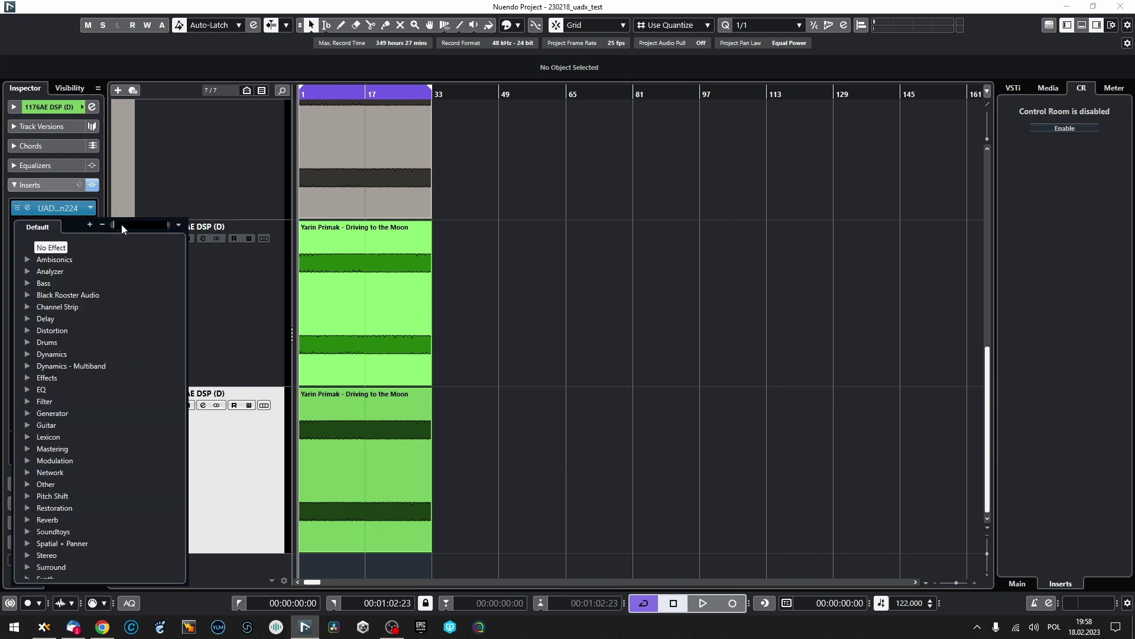
{"action": "type", "text": "mutili"}
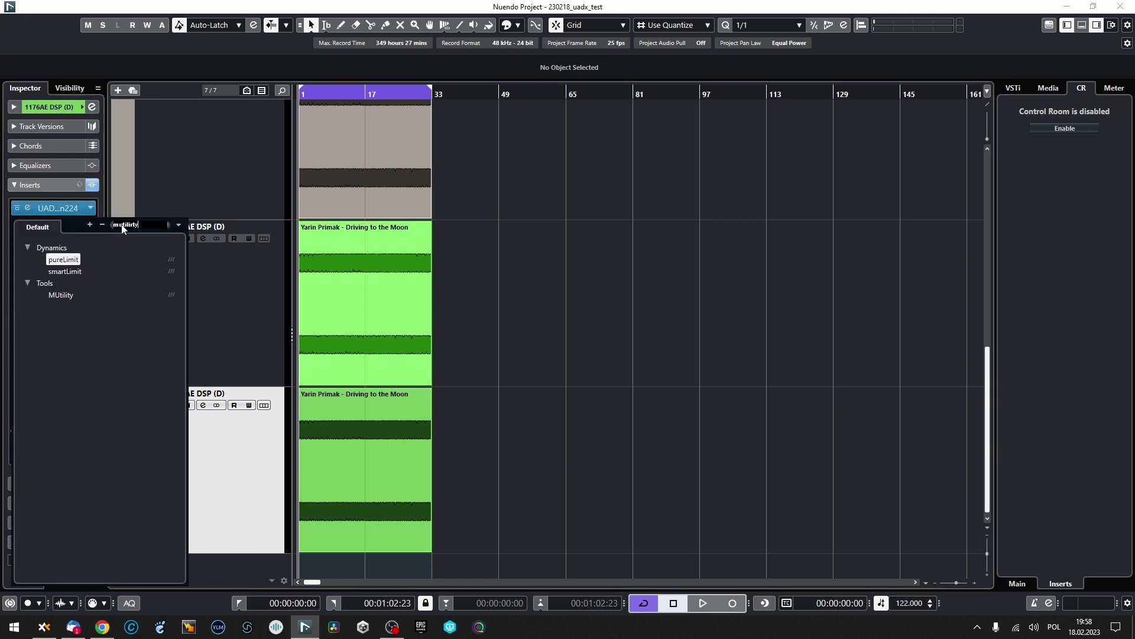
{"action": "type", "text": "ty"}
{"action": "key", "text": "Return"}
Step: Solo both 1176AE DSP (D) tracks during playback to null-test the Lexicon 224 against itself
{"action": "left_click", "coordinate": [158, 226]}
{"action": "key", "text": "space"}
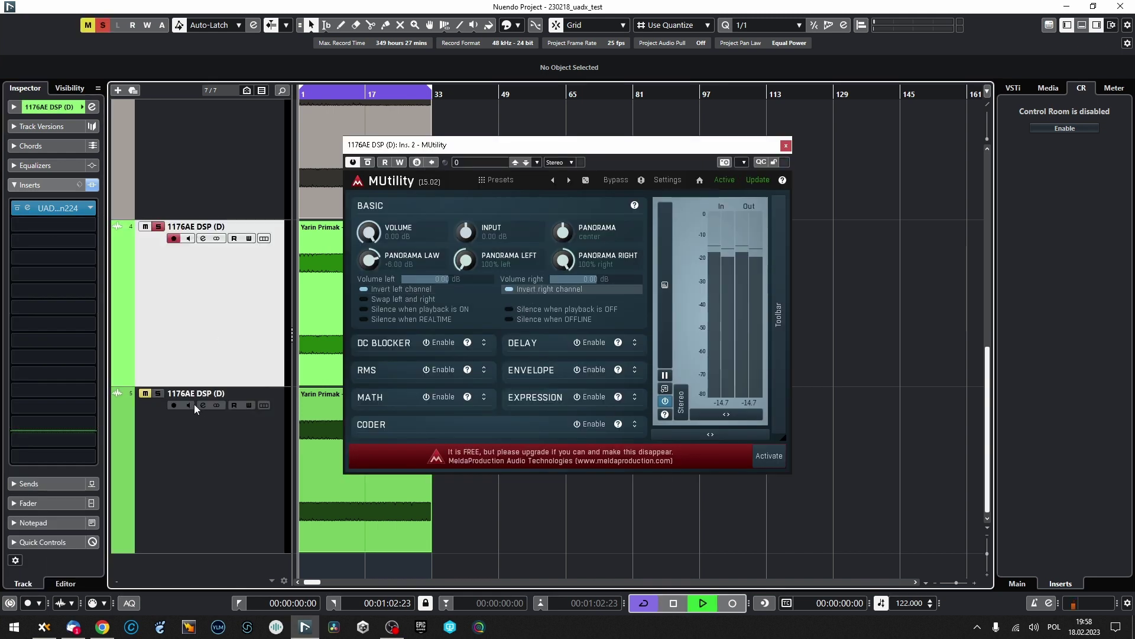
{"action": "left_click", "coordinate": [158, 393]}
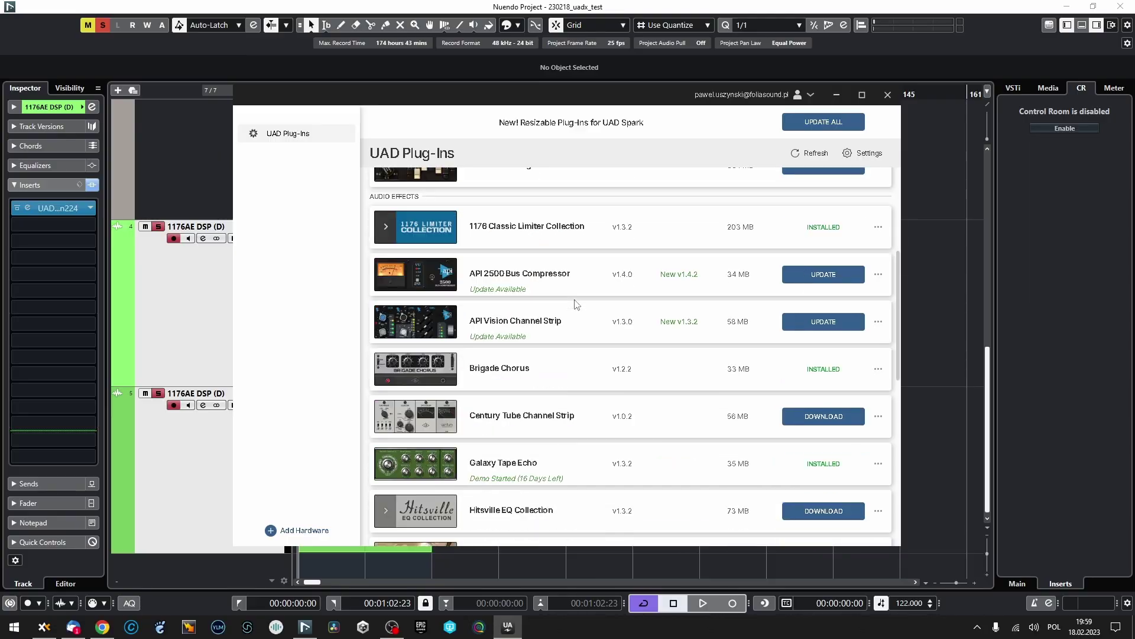
Step: Look through the UAD Plug-Ins manager's list of native instruments and audio effects with their installation status
{"action": "scroll", "coordinate": [578, 303], "scroll_direction": "down", "scroll_amount": 10}
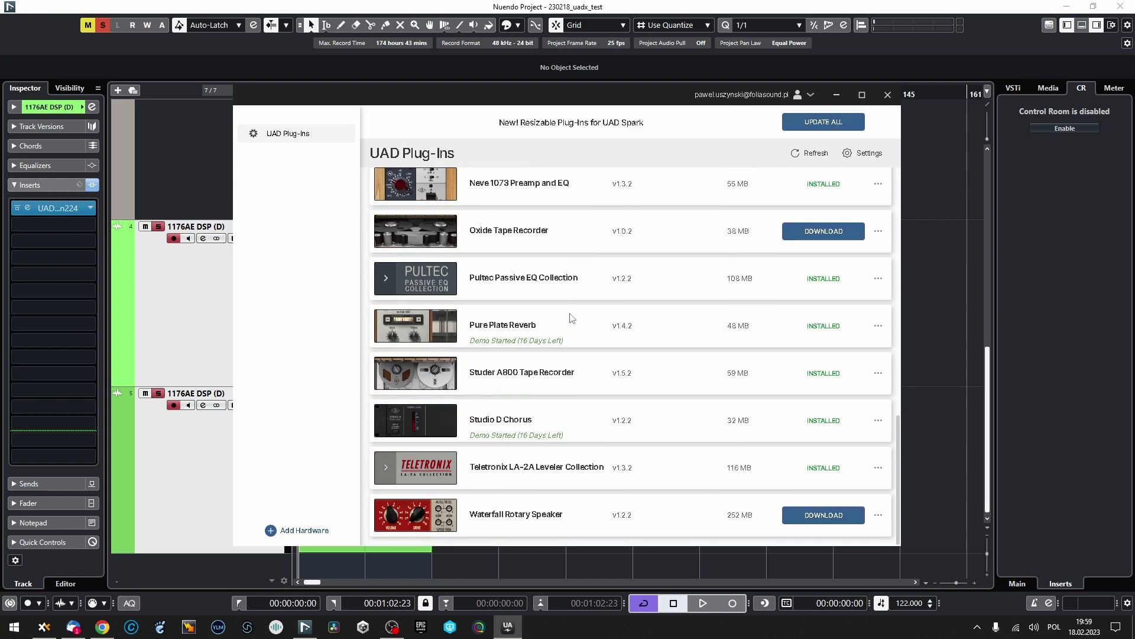
{"action": "scroll", "coordinate": [571, 319], "scroll_direction": "up", "scroll_amount": 10}
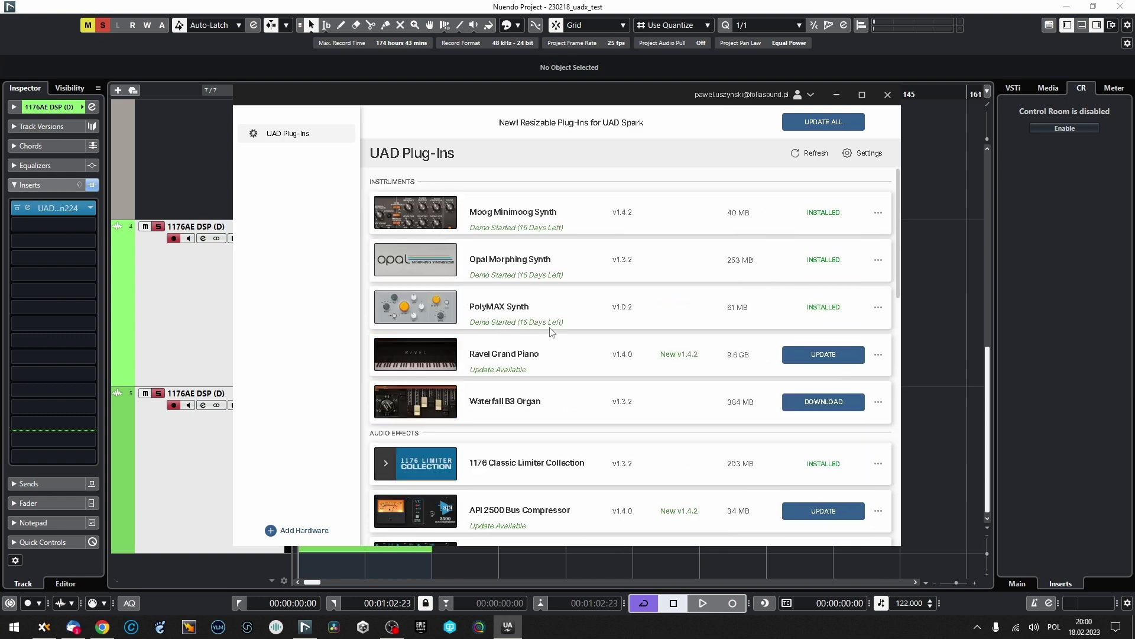
{"action": "scroll", "coordinate": [550, 331], "scroll_direction": "down", "scroll_amount": 10}
{"action": "scroll", "coordinate": [550, 332], "scroll_direction": "up", "scroll_amount": 10}
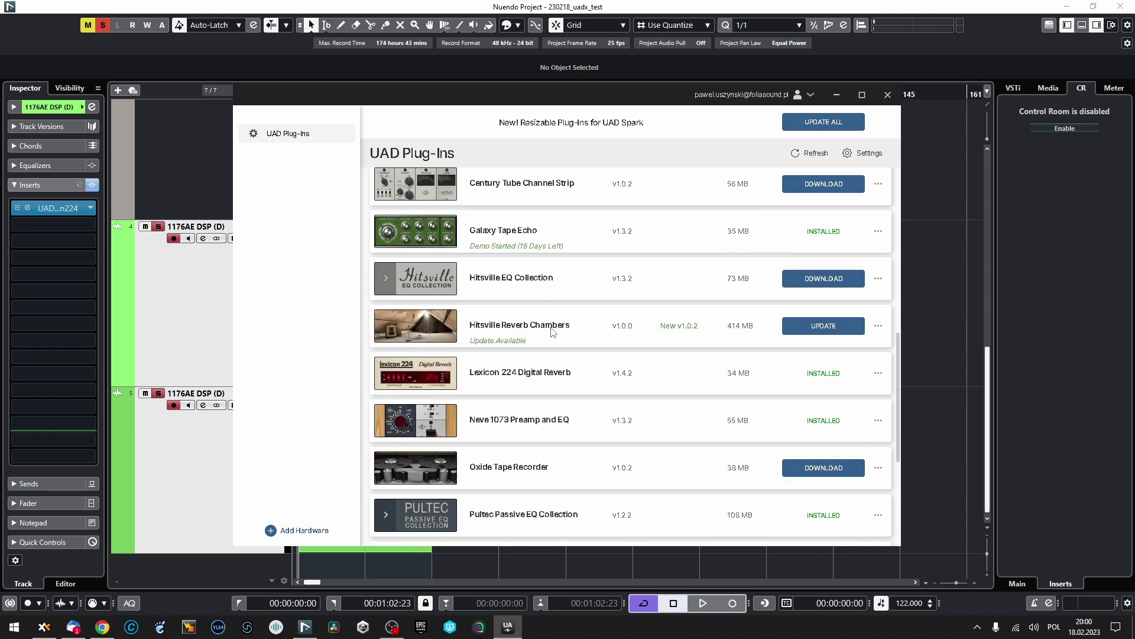
{"action": "scroll", "coordinate": [553, 331], "scroll_direction": "down", "scroll_amount": 8}
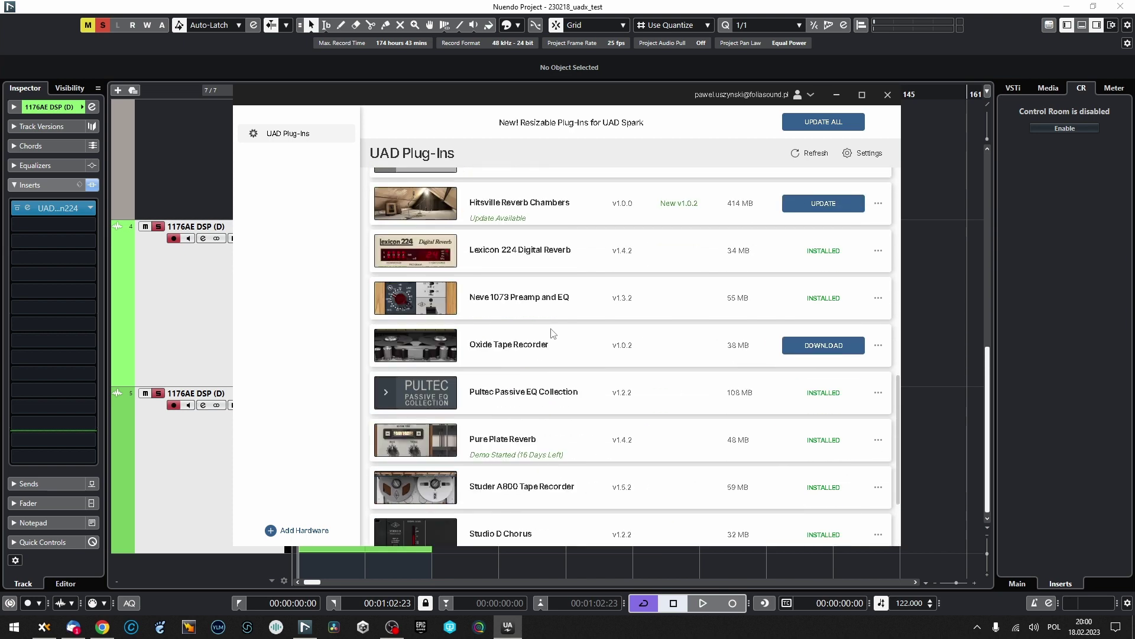